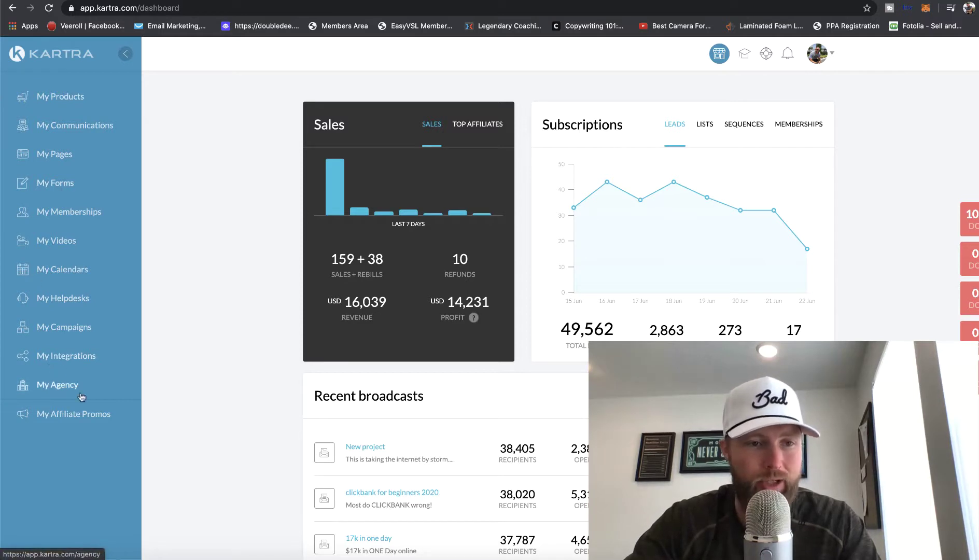
Import the FSGE campaign from its pasted share code, bringing in 2 pages, 1 list and 1 form
{"action": "left_click", "coordinate": [80, 329]}
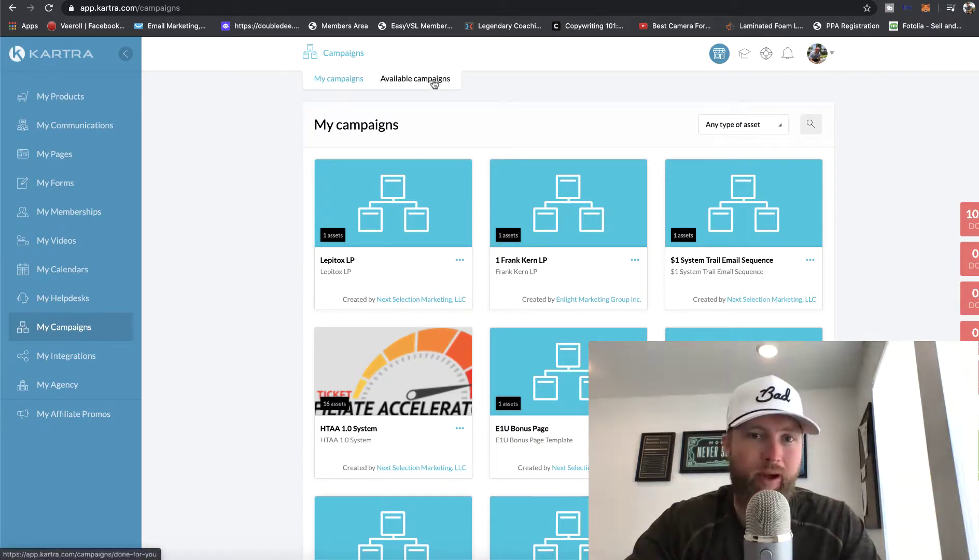
{"action": "left_click", "coordinate": [434, 83]}
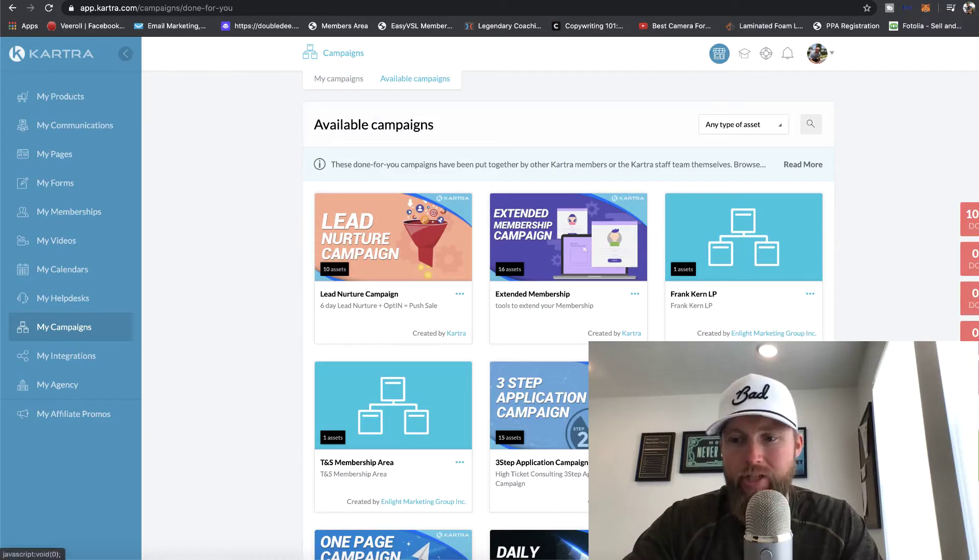
{"action": "left_click", "coordinate": [719, 54]}
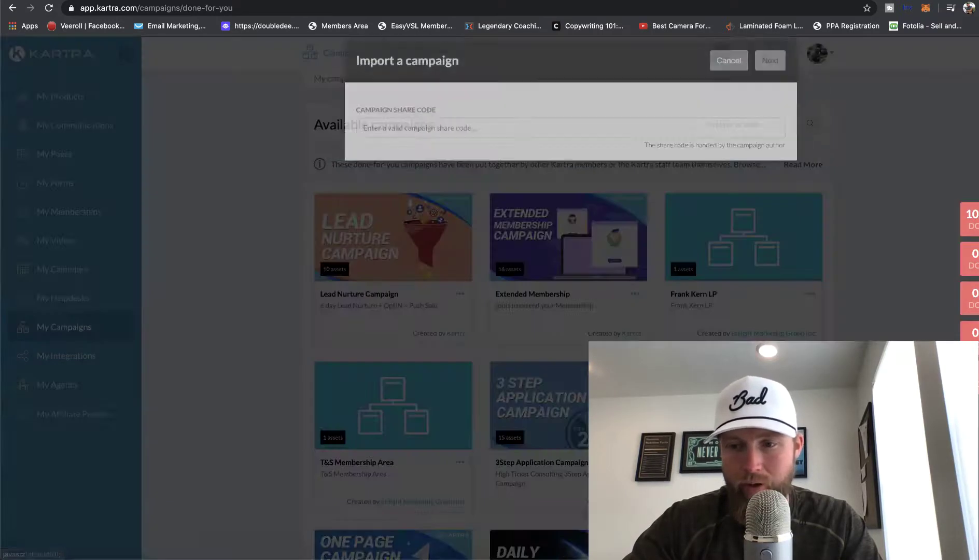
{"action": "left_click", "coordinate": [407, 146]}
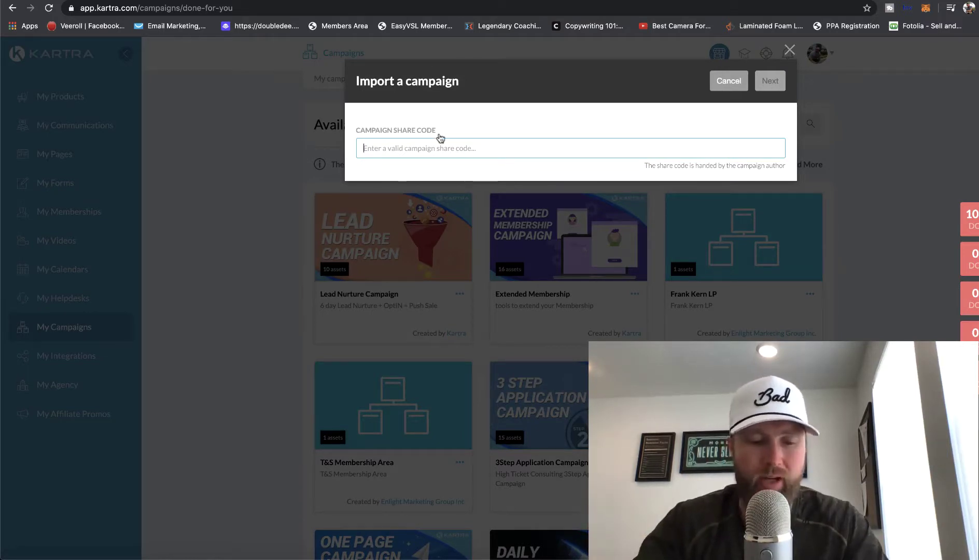
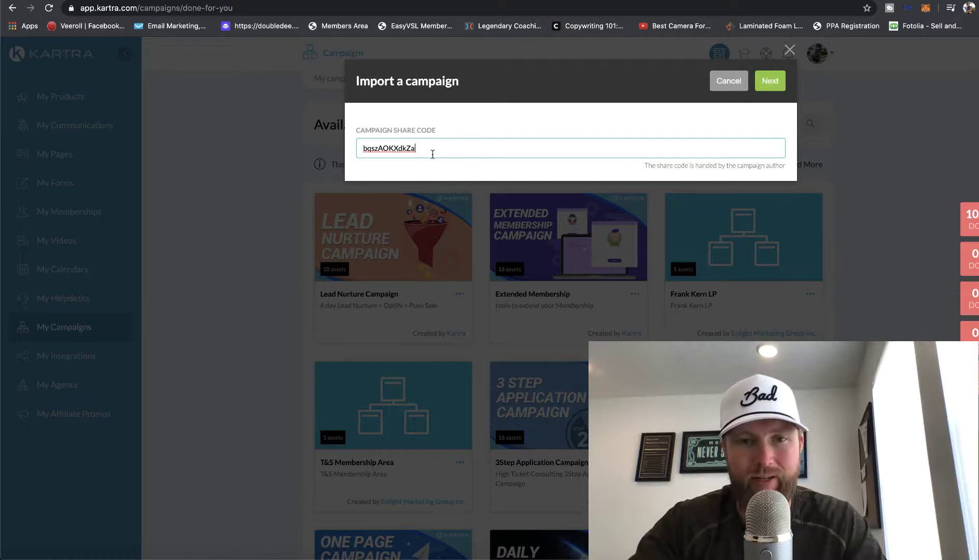
{"action": "double_click", "coordinate": [346, 151]}
{"action": "left_click", "coordinate": [520, 119]}
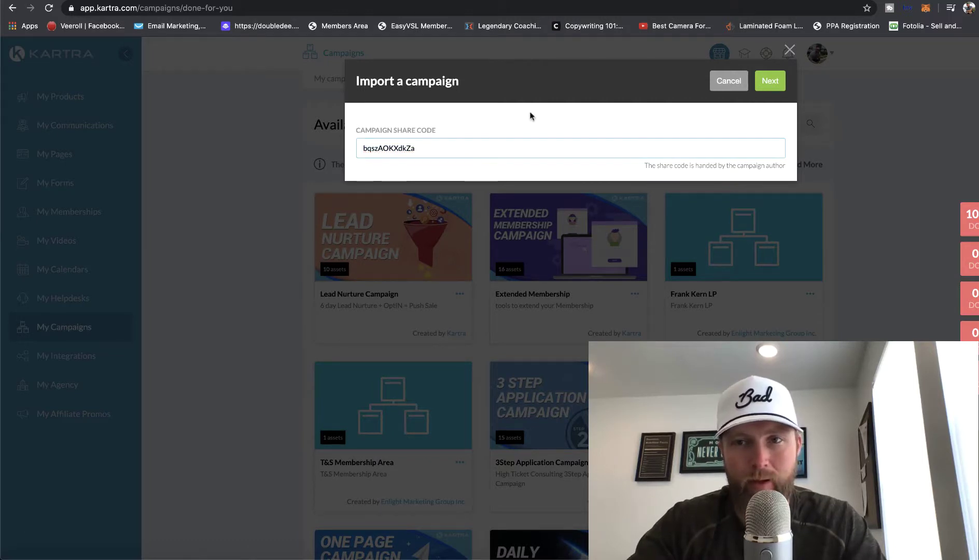
{"action": "left_click", "coordinate": [770, 81]}
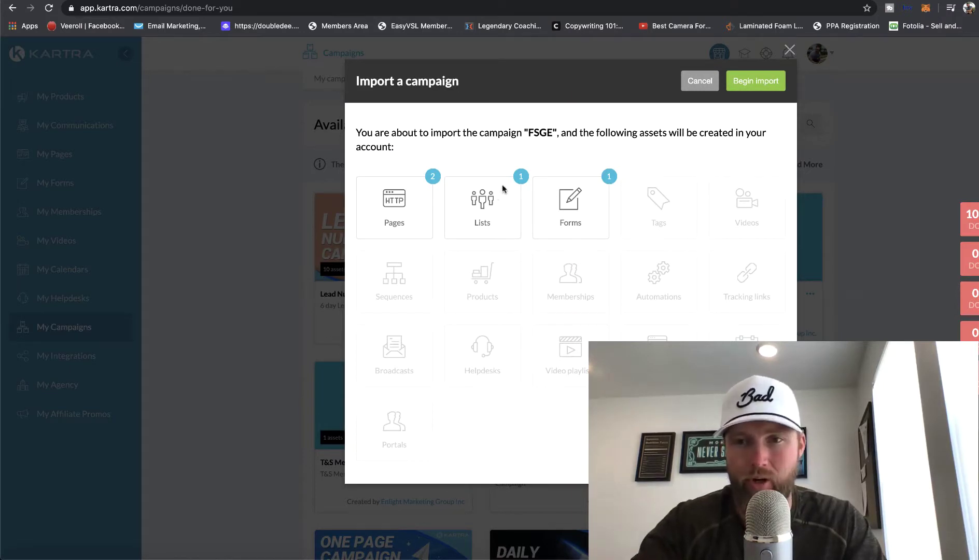
{"action": "left_click", "coordinate": [770, 83]}
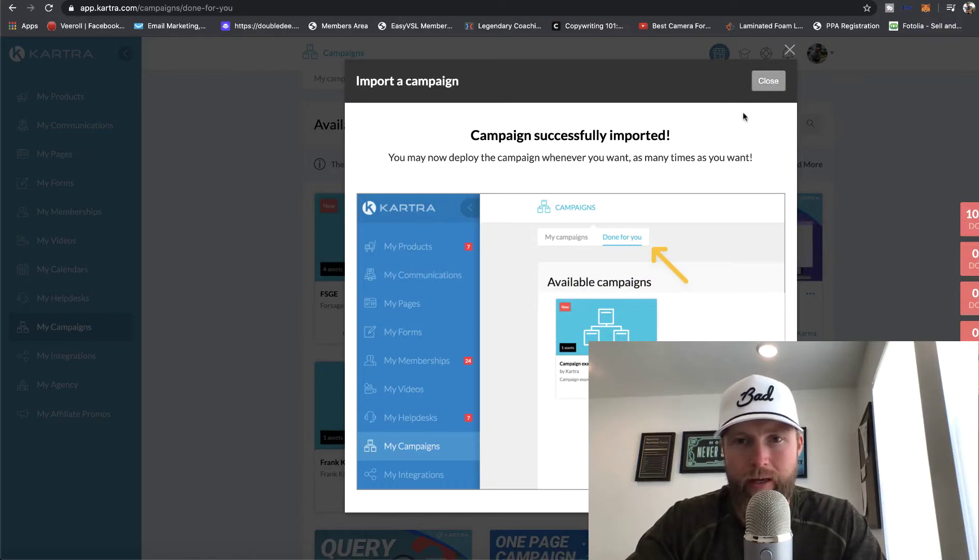
Deploy the FSGE card's assets into the account using the prefix FORSAGE
{"action": "left_click", "coordinate": [769, 87]}
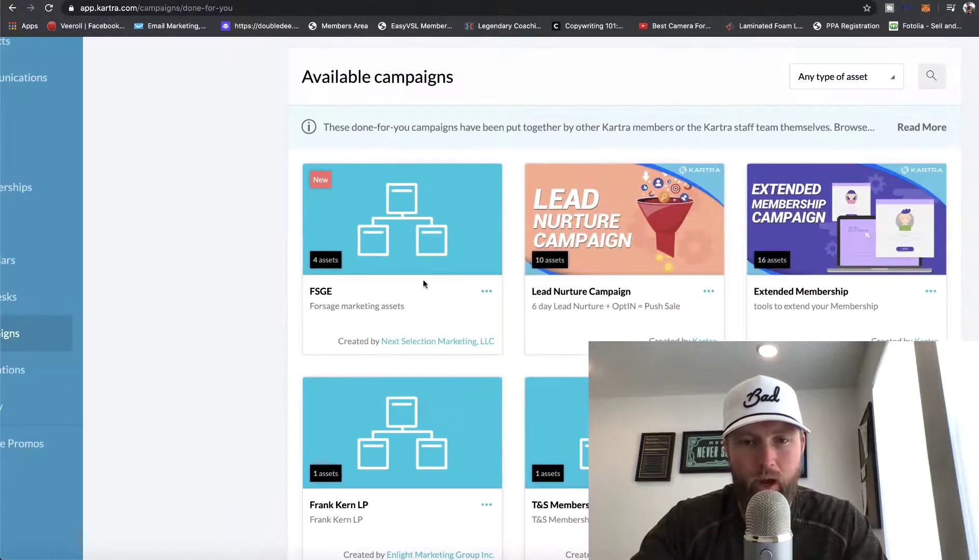
{"action": "left_click", "coordinate": [483, 289]}
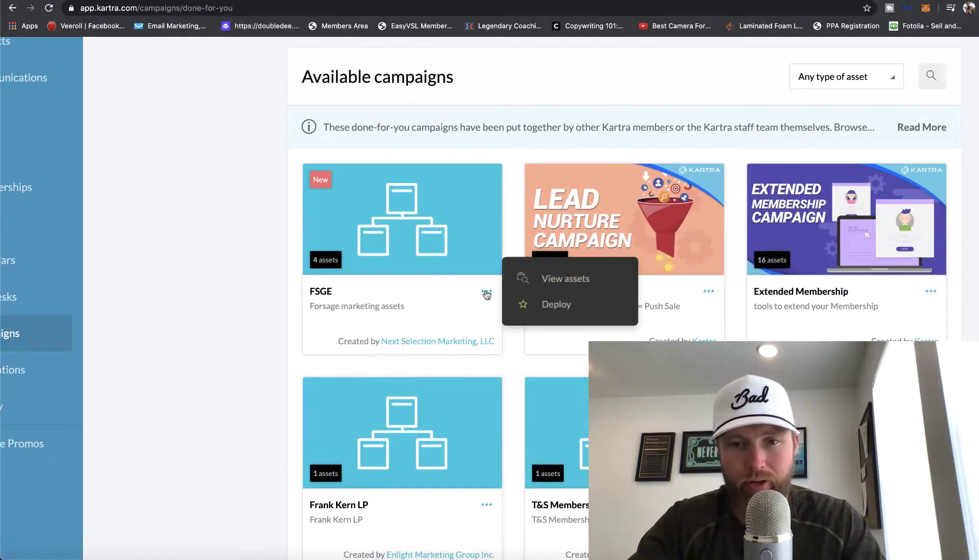
{"action": "left_click", "coordinate": [537, 306]}
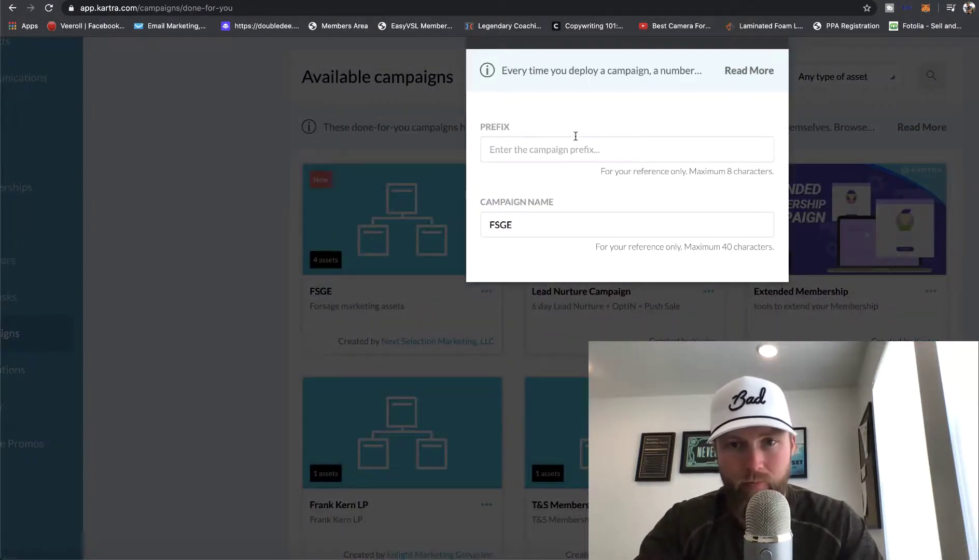
{"action": "left_click", "coordinate": [573, 150]}
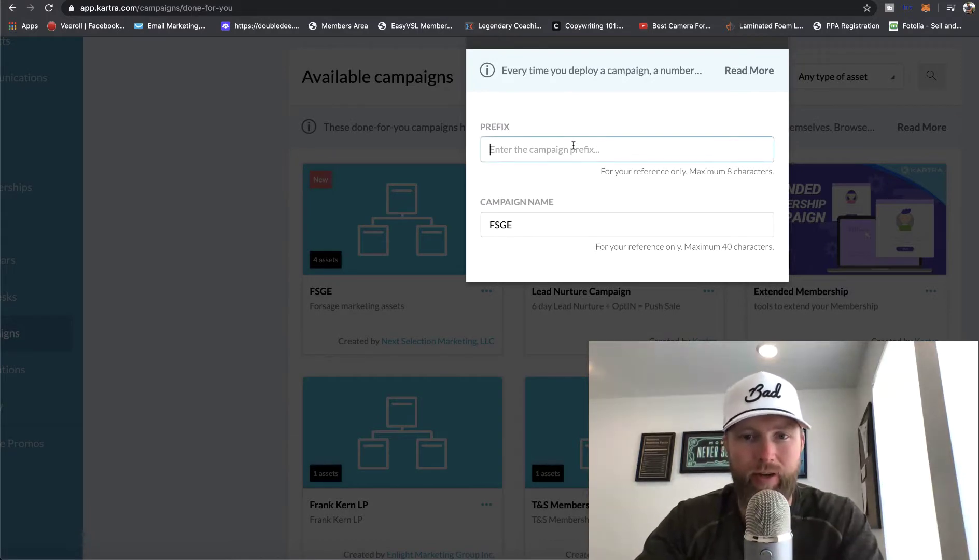
{"action": "type", "text": "F"}
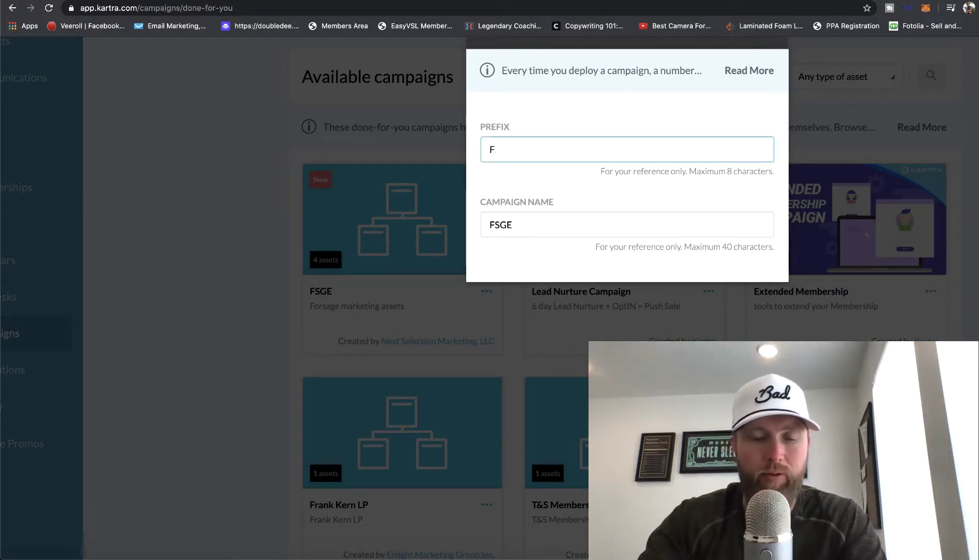
{"action": "type", "text": "ORSAGE"}
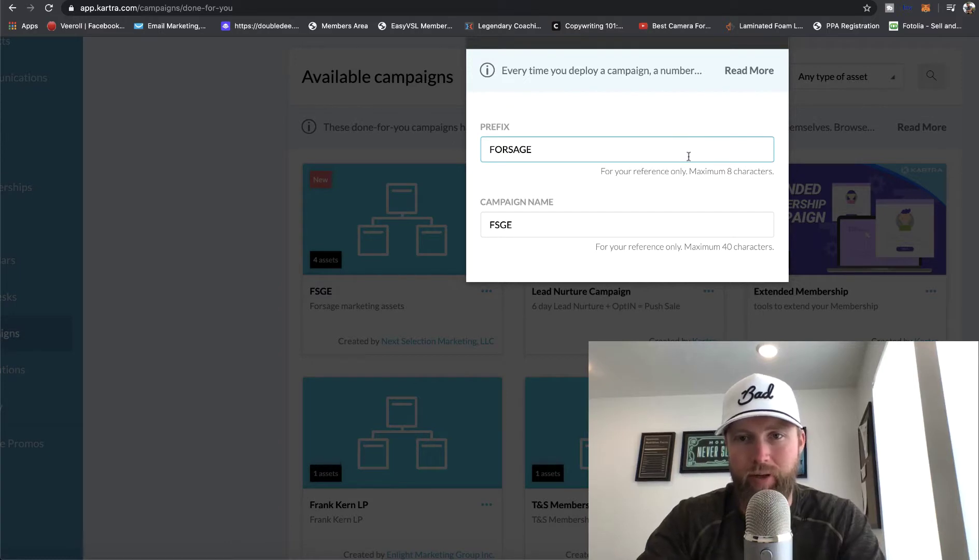
{"action": "scroll", "coordinate": [690, 158], "scroll_direction": "up", "scroll_amount": 3}
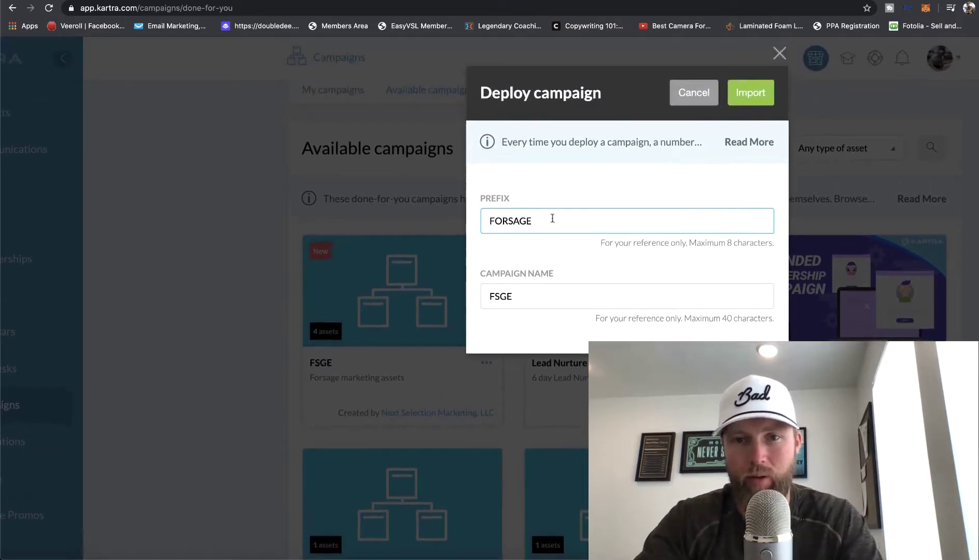
{"action": "left_click", "coordinate": [760, 96]}
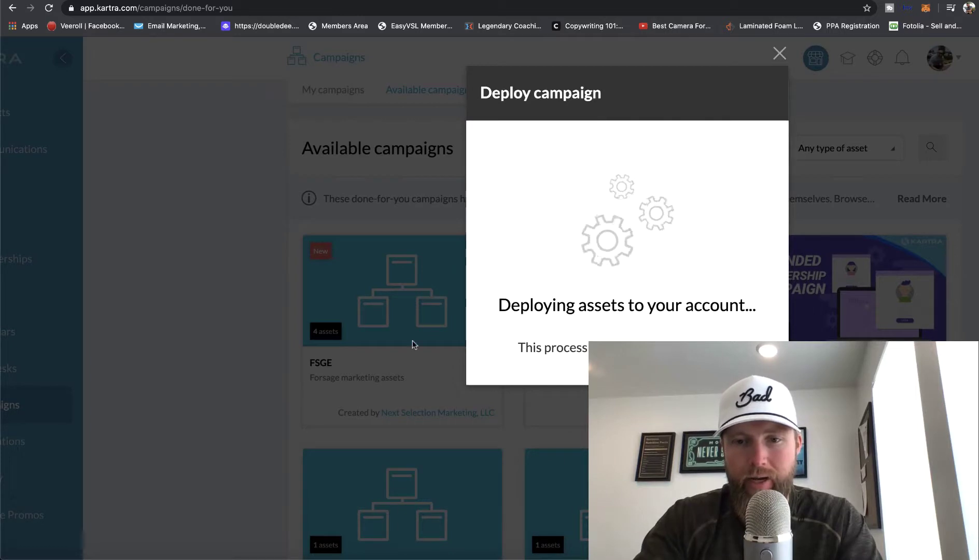
{"action": "key", "text": "ctrl+minus"}
{"action": "key", "text": "ctrl+minus"}
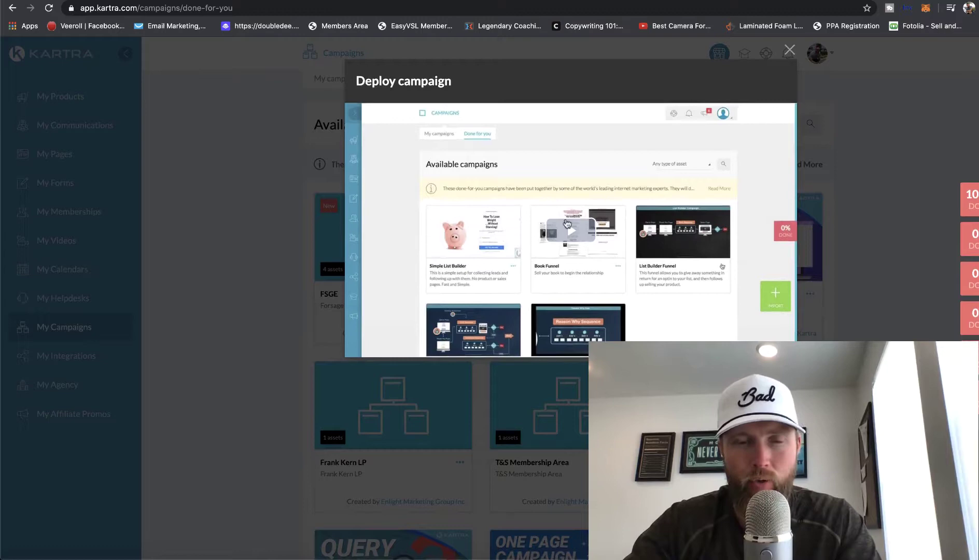
In the Pages list, open the menu on the FORSAGE FSGE Get Started page card
{"action": "left_click", "coordinate": [789, 51]}
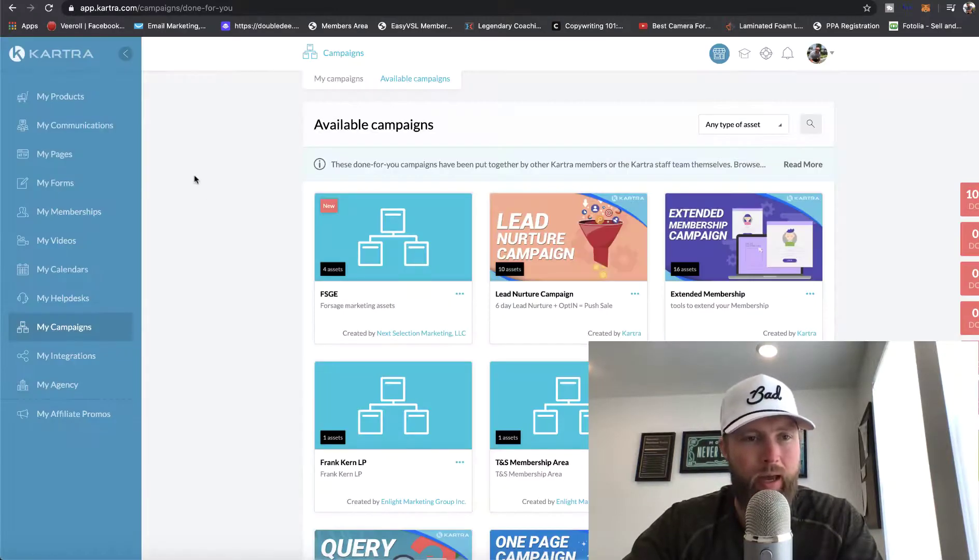
{"action": "left_click", "coordinate": [66, 155]}
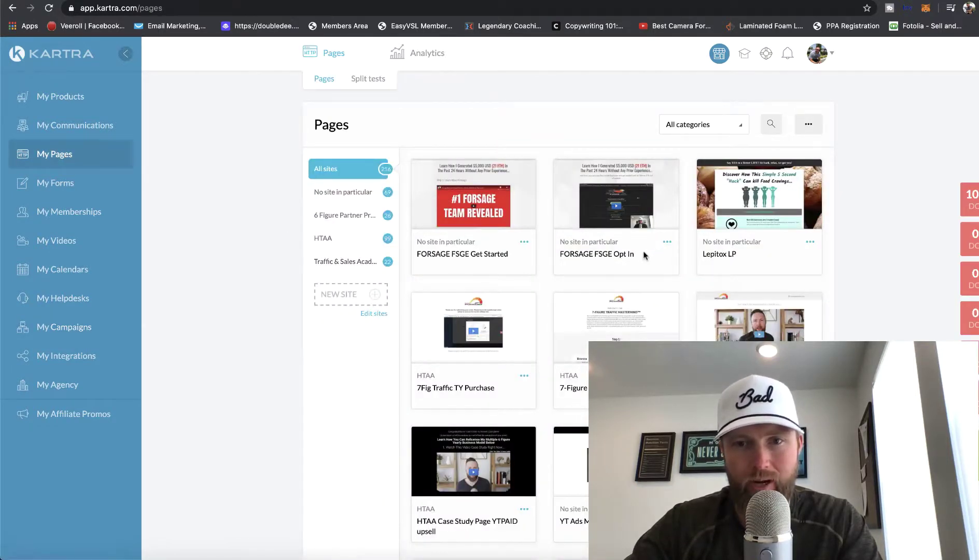
{"action": "left_click_drag", "start_coordinate": [644, 257], "coordinate": [571, 255]}
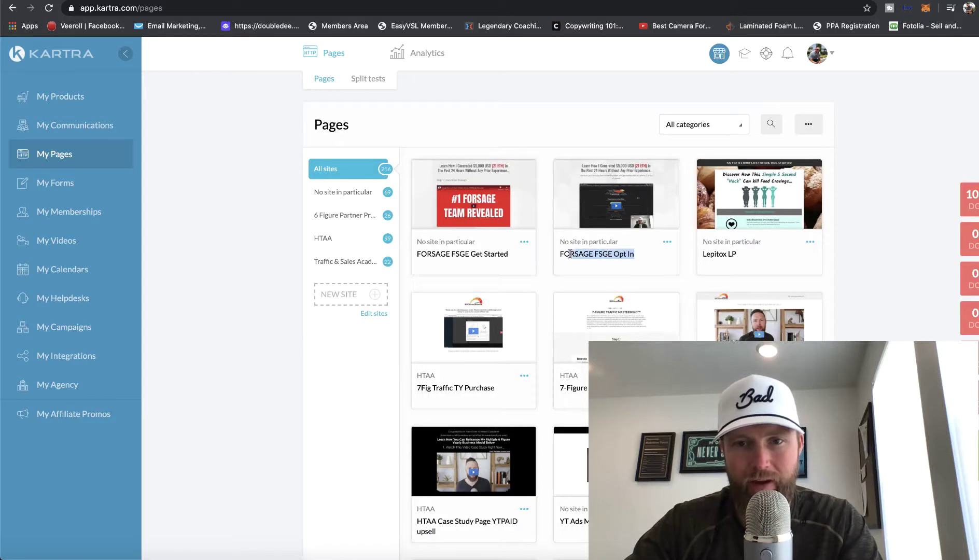
{"action": "scroll", "coordinate": [570, 254], "scroll_direction": "up", "scroll_amount": 3}
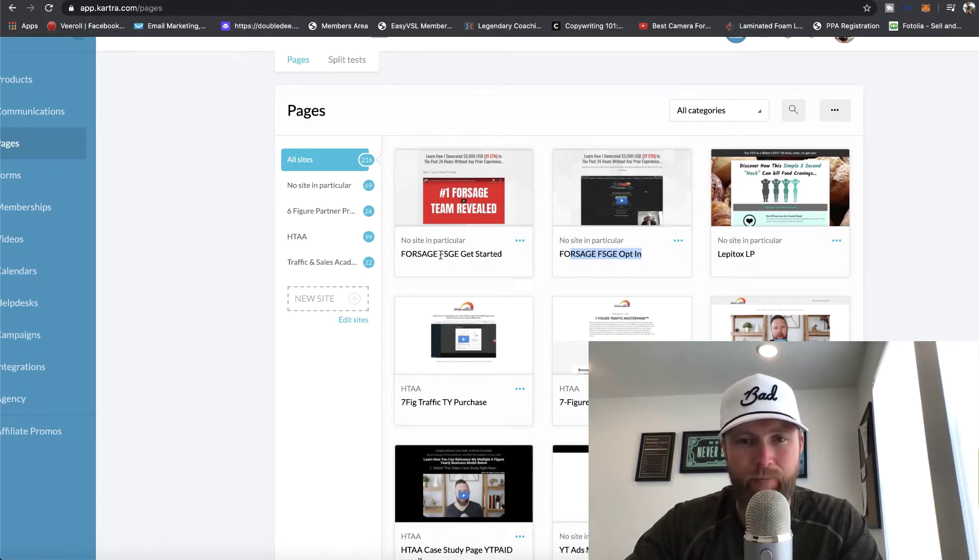
{"action": "left_click", "coordinate": [520, 242]}
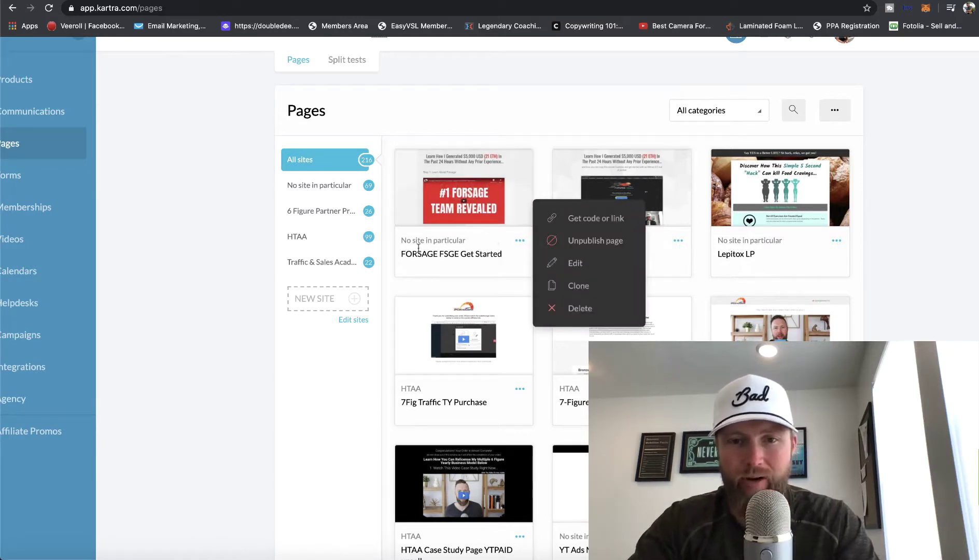
{"action": "left_click", "coordinate": [502, 250]}
{"action": "left_click", "coordinate": [520, 241]}
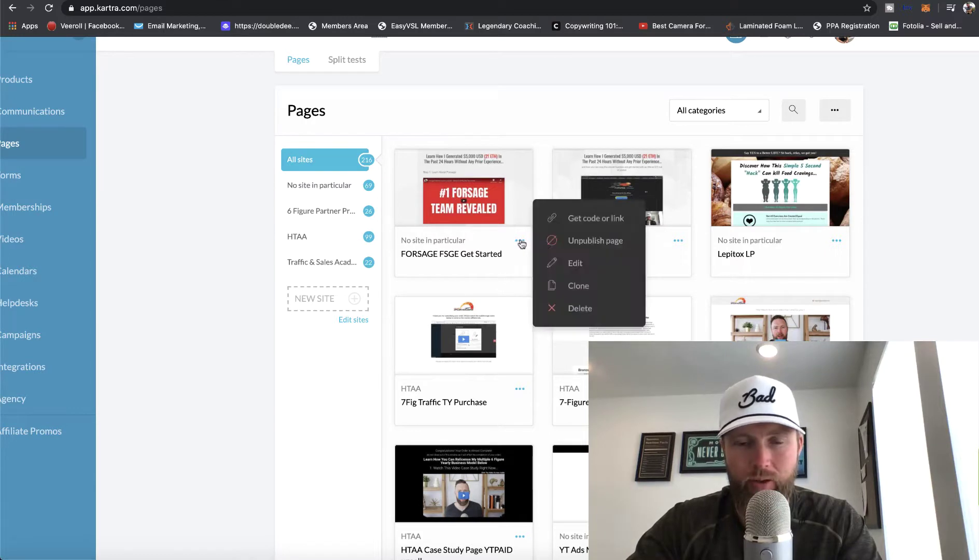
Edit the FORSAGE FSGE Get Started page and scroll down to the Step 5 sign-up button
{"action": "left_click", "coordinate": [560, 262]}
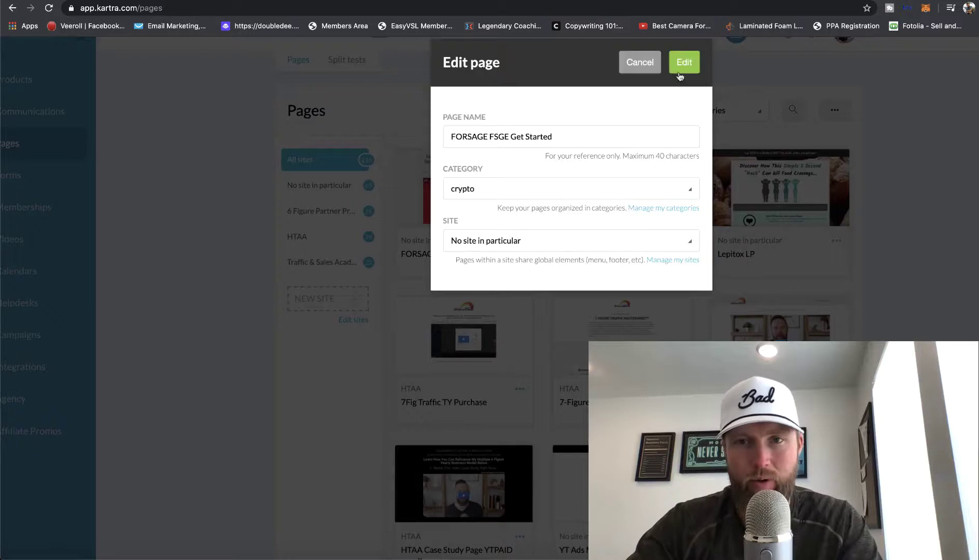
{"action": "left_click", "coordinate": [680, 69]}
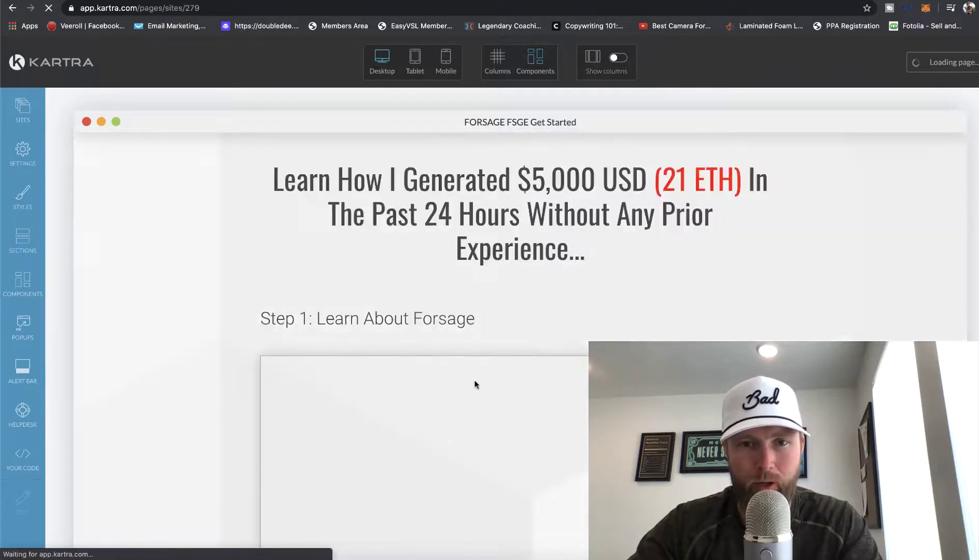
{"action": "scroll", "coordinate": [493, 407], "scroll_direction": "down", "scroll_amount": 5}
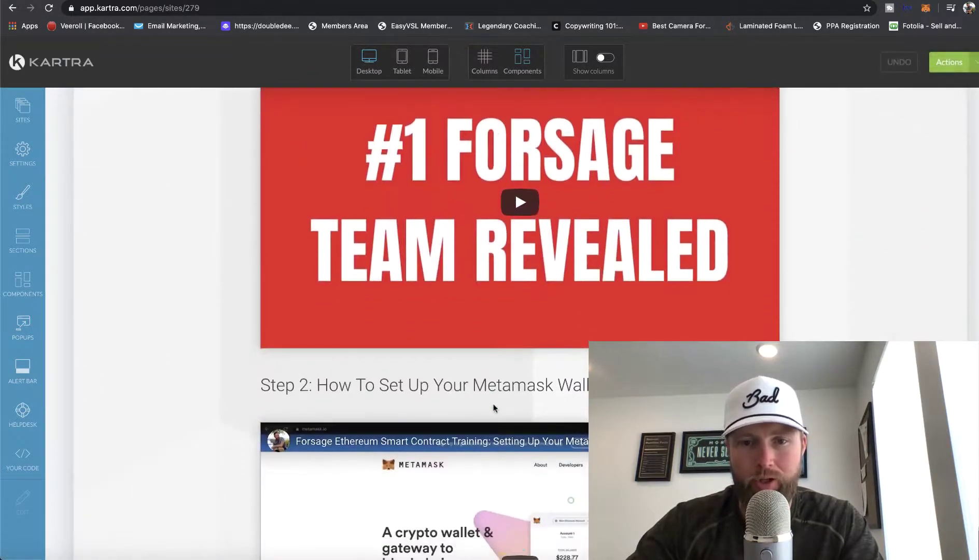
{"action": "scroll", "coordinate": [493, 408], "scroll_direction": "down", "scroll_amount": 20}
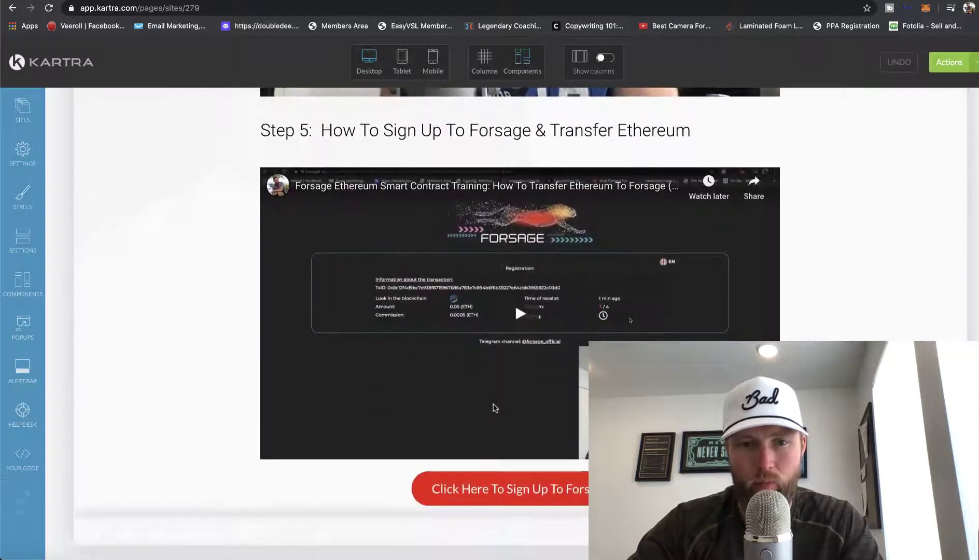
{"action": "mouse_move", "coordinate": [466, 506]}
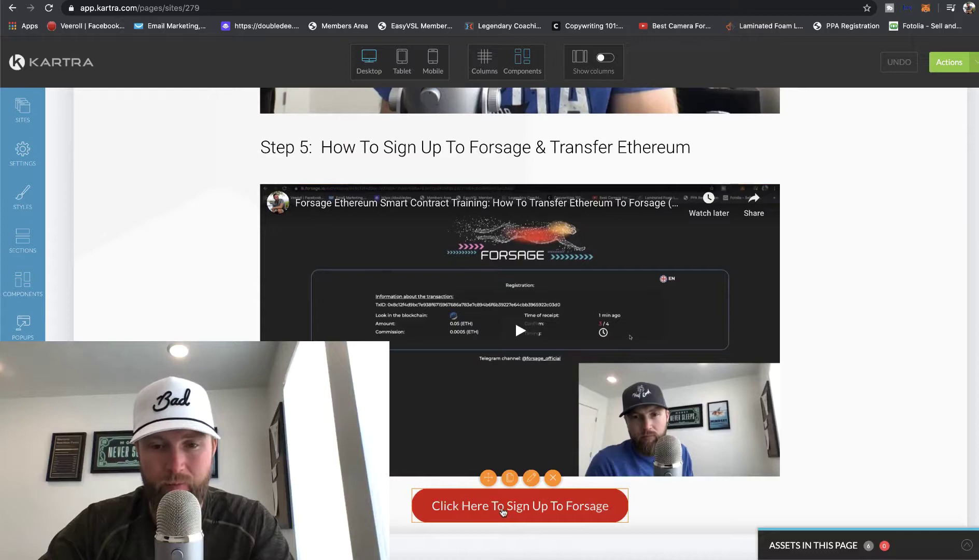
Open the sign-up button's Link settings and select its existing forsage.io referral URL
{"action": "left_click", "coordinate": [532, 480]}
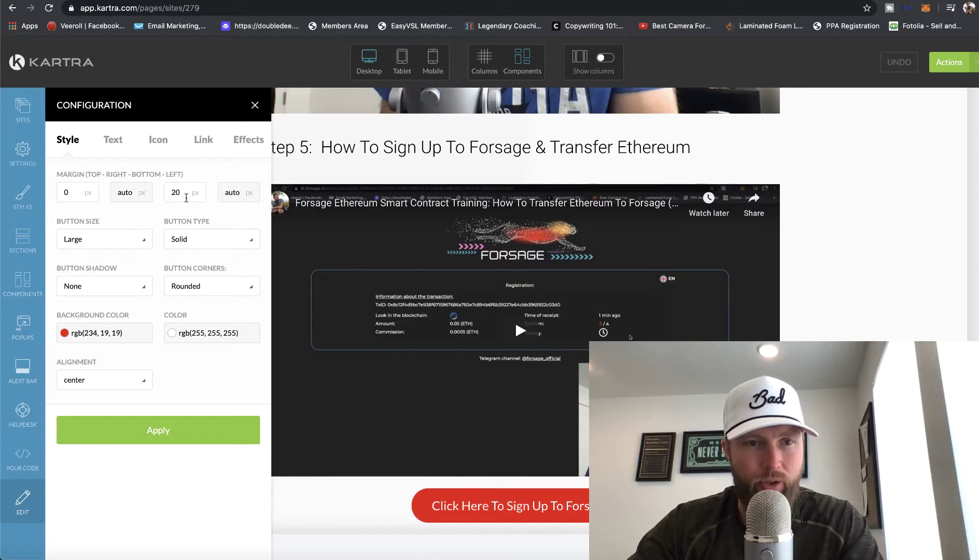
{"action": "left_click", "coordinate": [204, 148]}
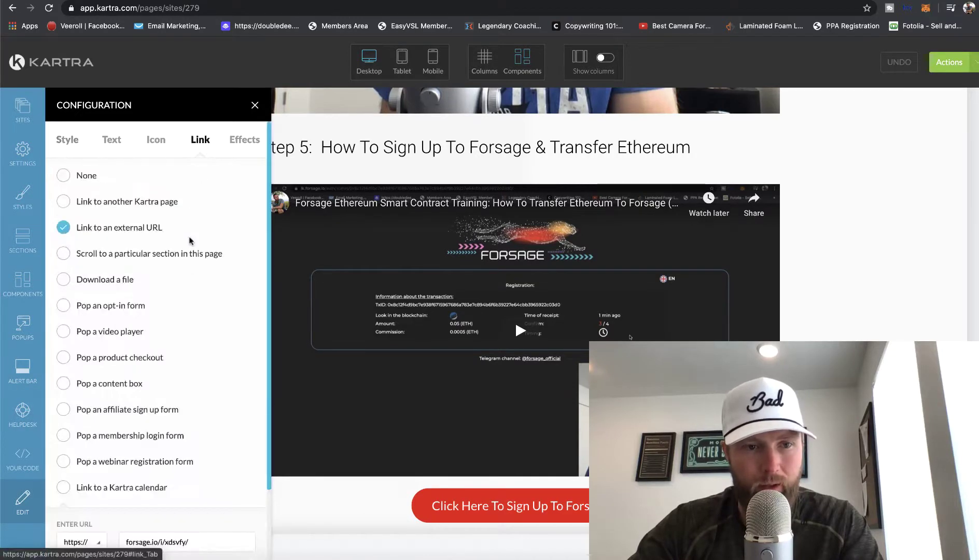
{"action": "scroll", "coordinate": [190, 240], "scroll_direction": "down", "scroll_amount": 2}
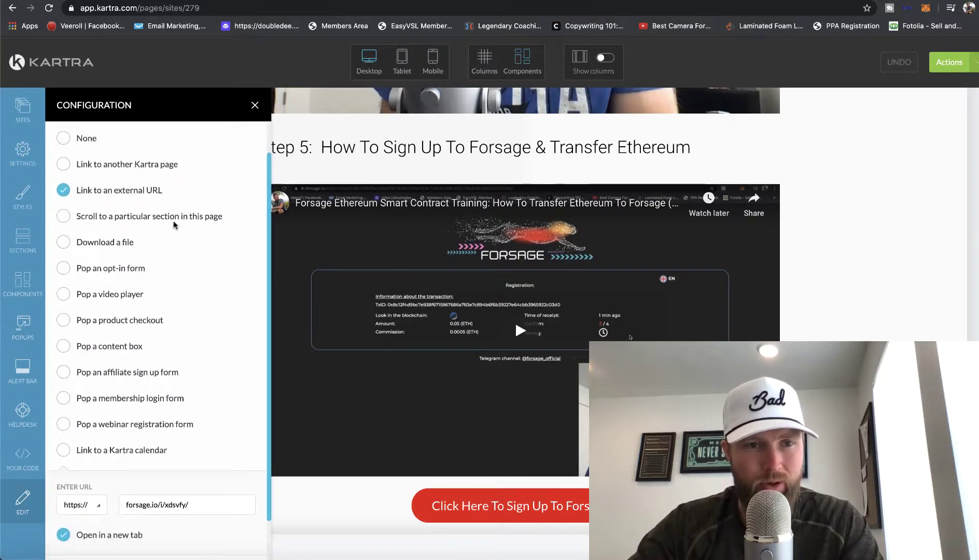
{"action": "scroll", "coordinate": [190, 256], "scroll_direction": "down", "scroll_amount": 2}
{"action": "left_click_drag", "start_coordinate": [207, 460], "coordinate": [123, 453]}
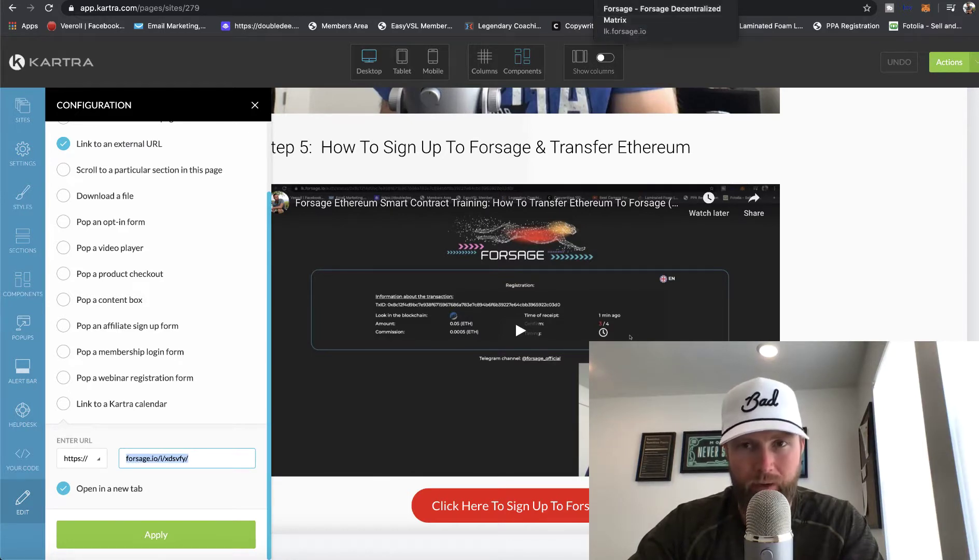
Copy the Affiliate link from the lk.forsage.io dashboard
{"action": "left_click", "coordinate": [663, 1]}
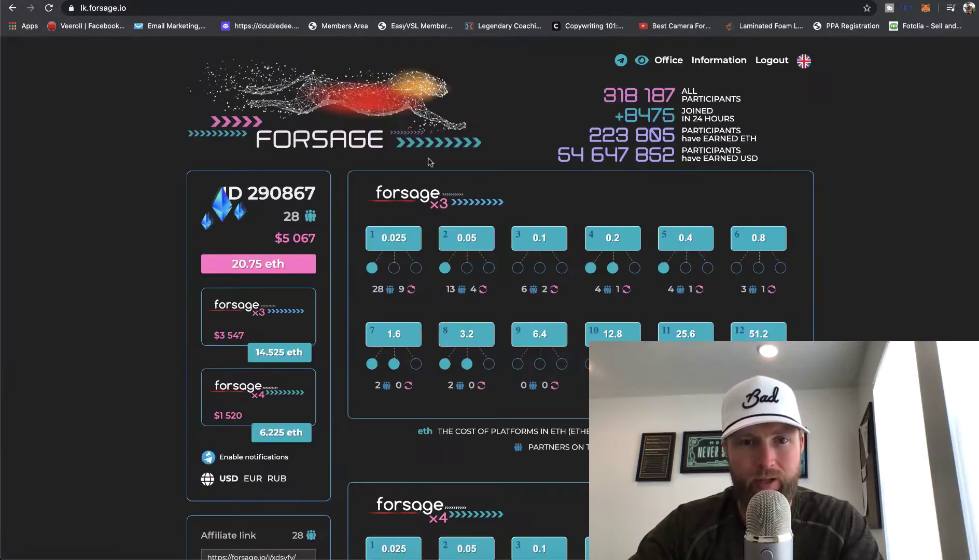
{"action": "scroll", "coordinate": [301, 249], "scroll_direction": "down", "scroll_amount": 3}
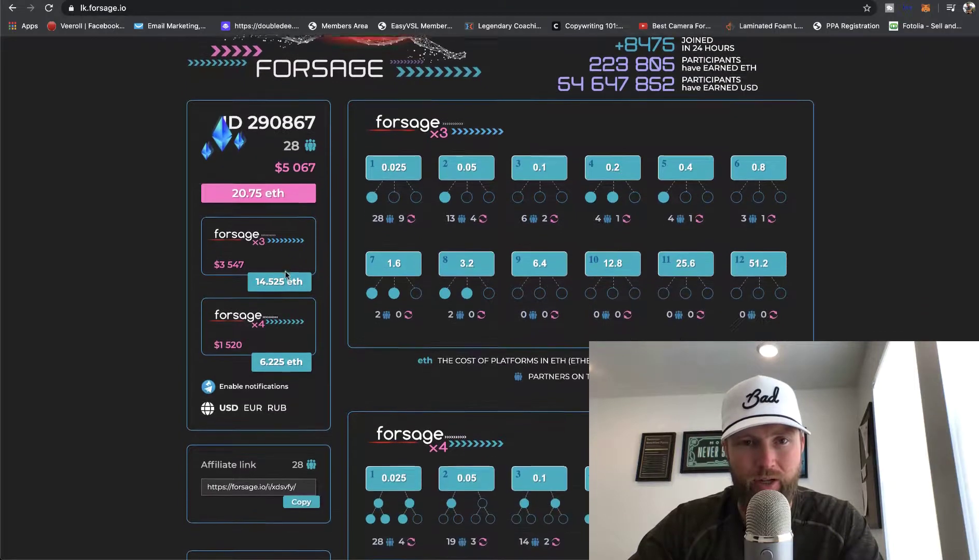
{"action": "scroll", "coordinate": [285, 275], "scroll_direction": "down", "scroll_amount": 3}
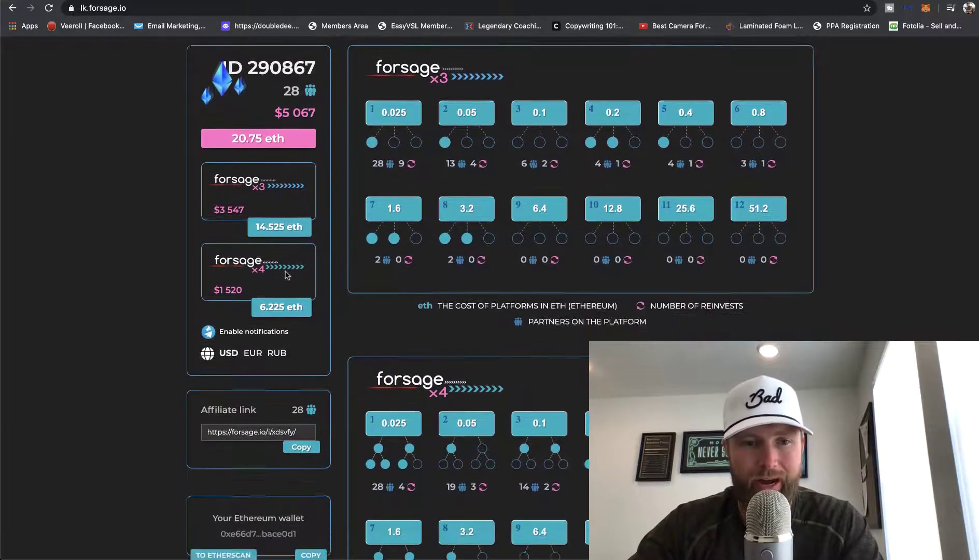
{"action": "scroll", "coordinate": [286, 277], "scroll_direction": "down", "scroll_amount": 1}
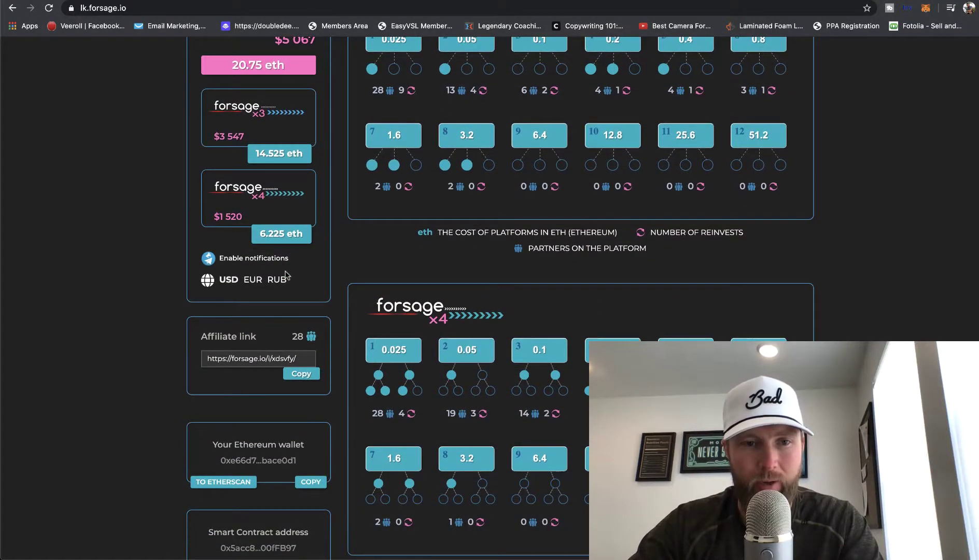
{"action": "left_click", "coordinate": [295, 376]}
{"action": "scroll", "coordinate": [290, 382], "scroll_direction": "up", "scroll_amount": 4}
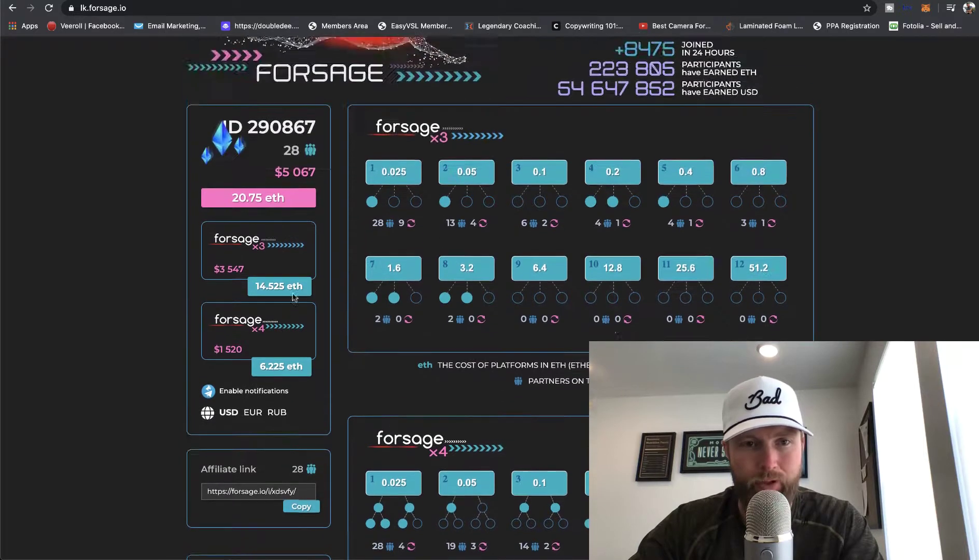
{"action": "scroll", "coordinate": [233, 389], "scroll_direction": "down", "scroll_amount": 3}
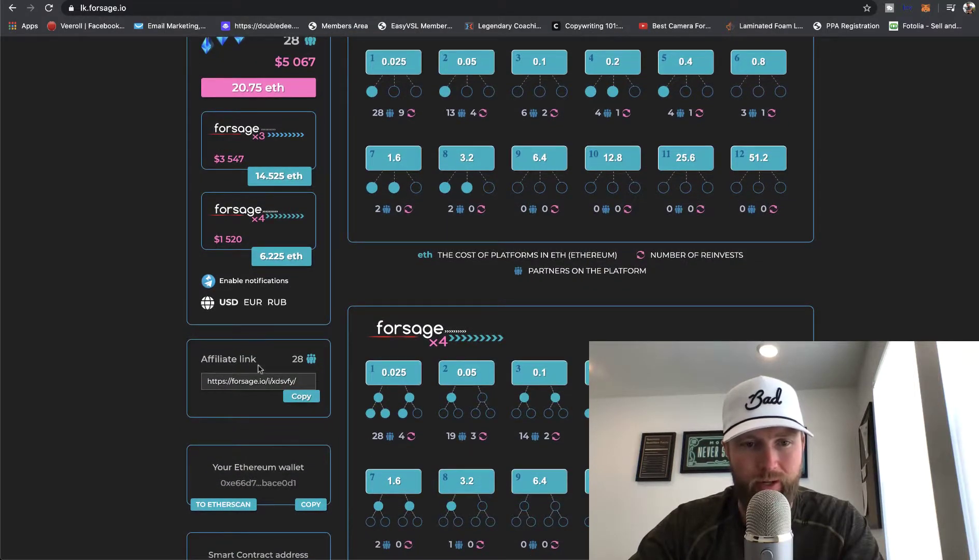
{"action": "left_click", "coordinate": [298, 397]}
{"action": "left_click", "coordinate": [299, 397]}
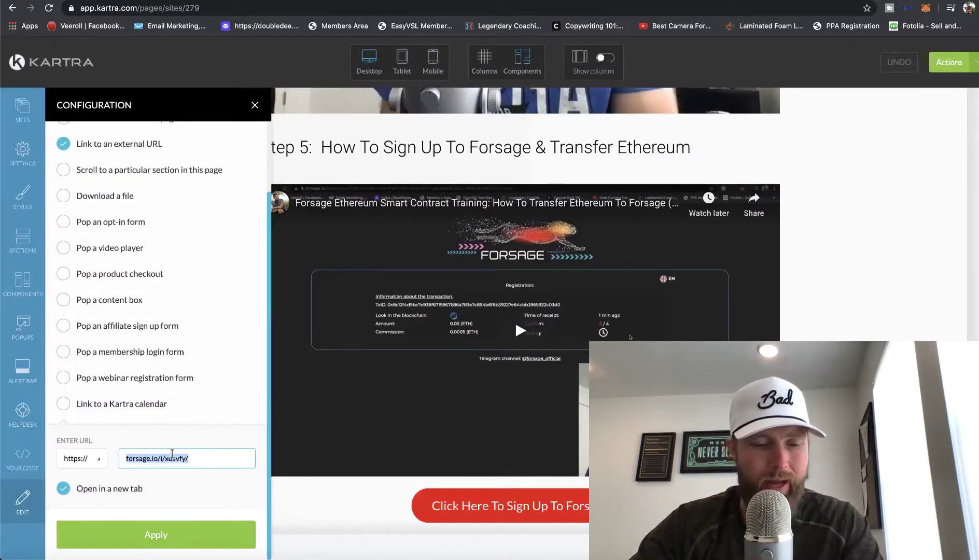
Paste the Forsage affiliate link as the sign-up button's external URL and apply it
{"action": "key", "text": "super+v"}
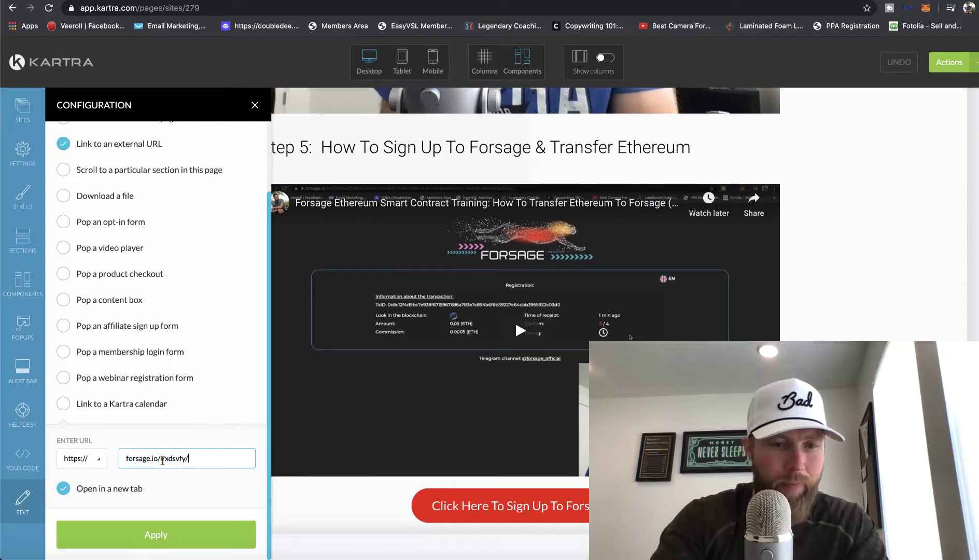
{"action": "left_click", "coordinate": [179, 535]}
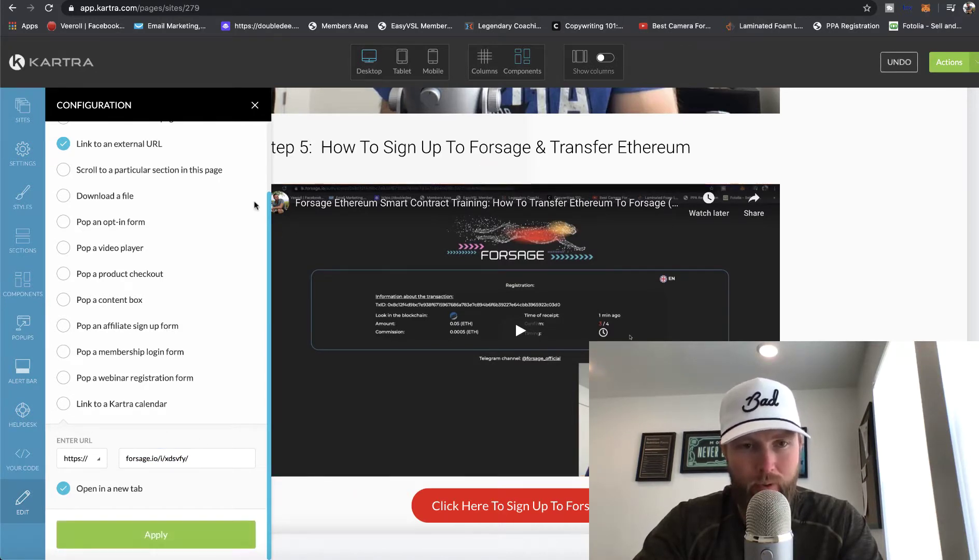
Close the button settings and publish the Get Started page live from the Actions menu
{"action": "left_click", "coordinate": [255, 106]}
{"action": "scroll", "coordinate": [569, 281], "scroll_direction": "up", "scroll_amount": 5}
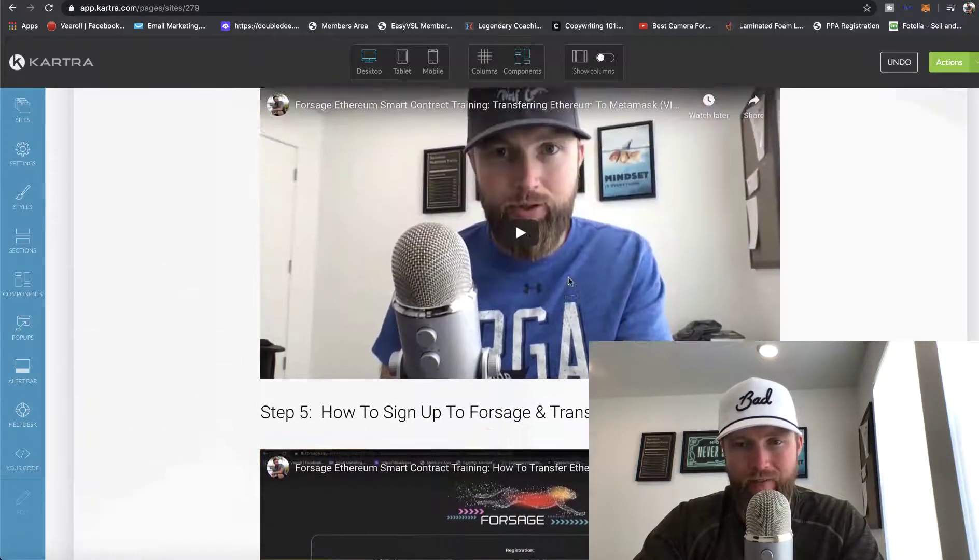
{"action": "scroll", "coordinate": [568, 281], "scroll_direction": "up", "scroll_amount": 10}
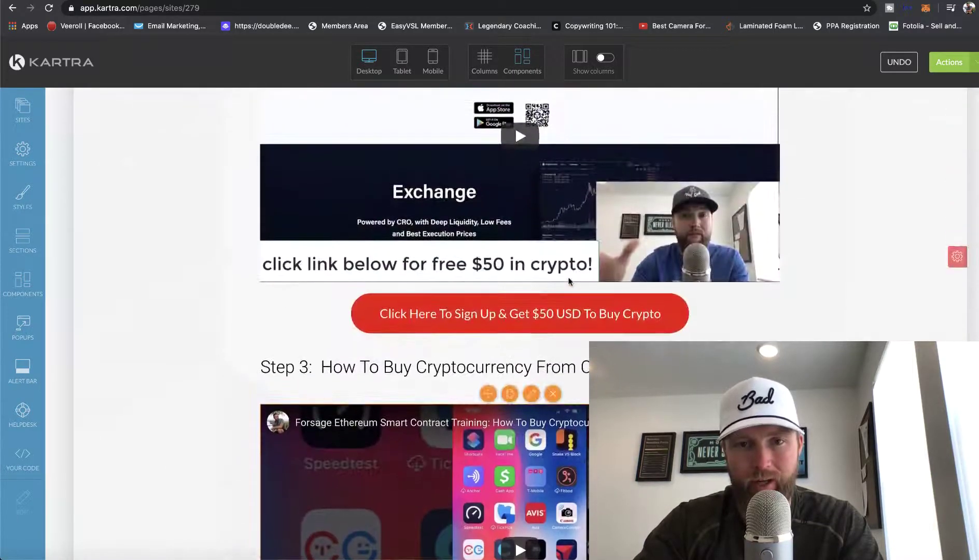
{"action": "scroll", "coordinate": [569, 281], "scroll_direction": "up", "scroll_amount": 1}
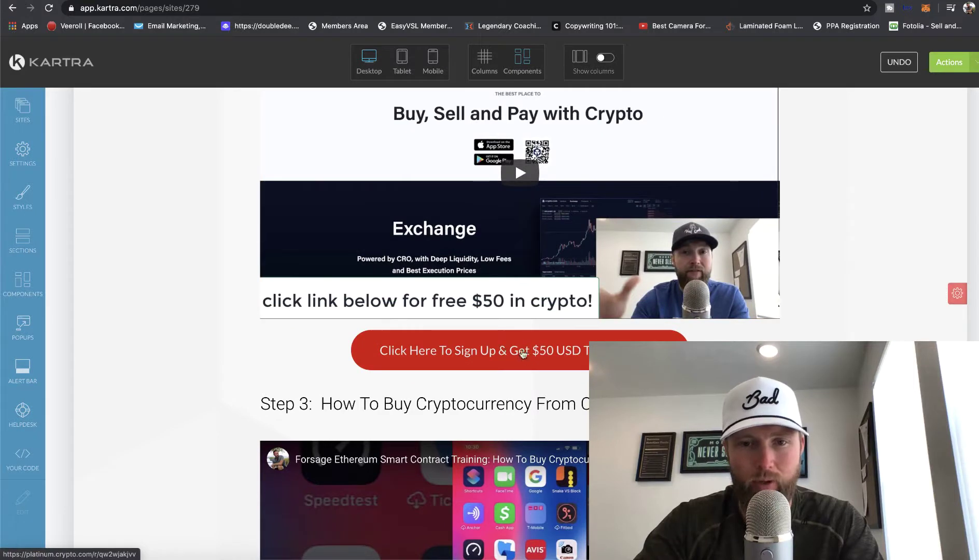
{"action": "mouse_move", "coordinate": [515, 354]}
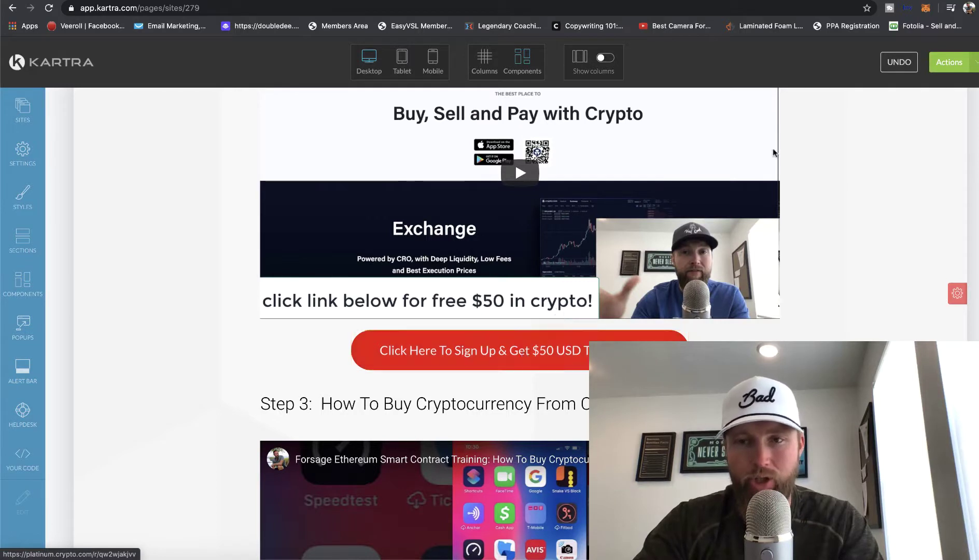
{"action": "left_click", "coordinate": [949, 63]}
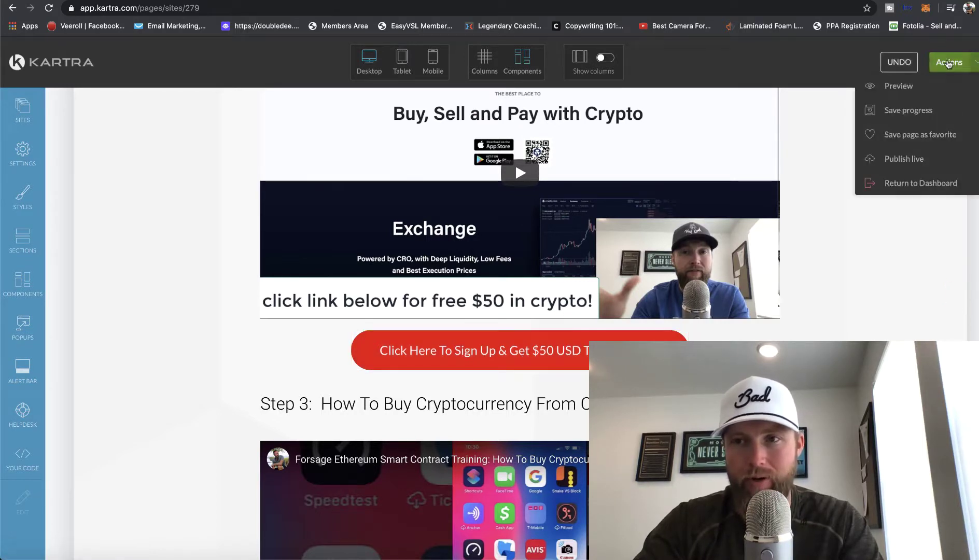
{"action": "left_click", "coordinate": [901, 158]}
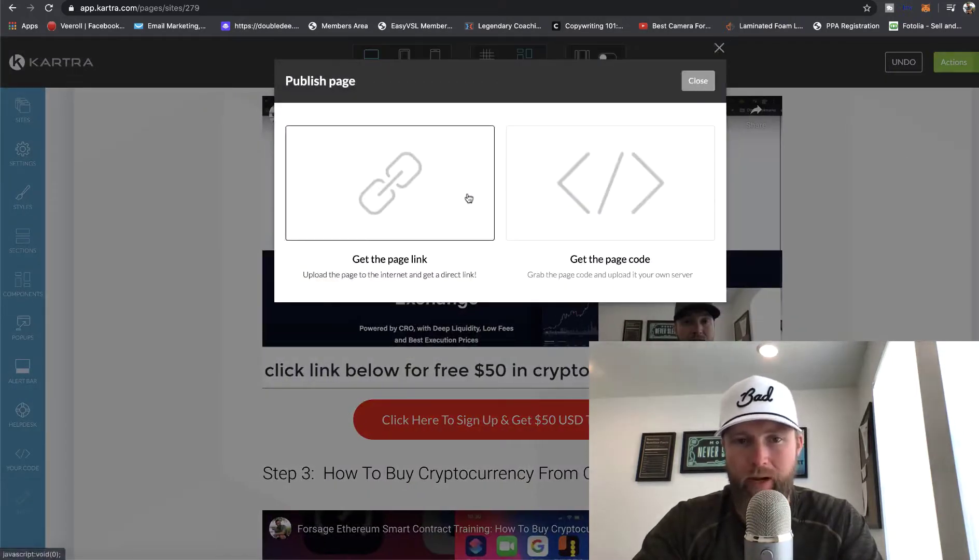
{"action": "left_click", "coordinate": [698, 81]}
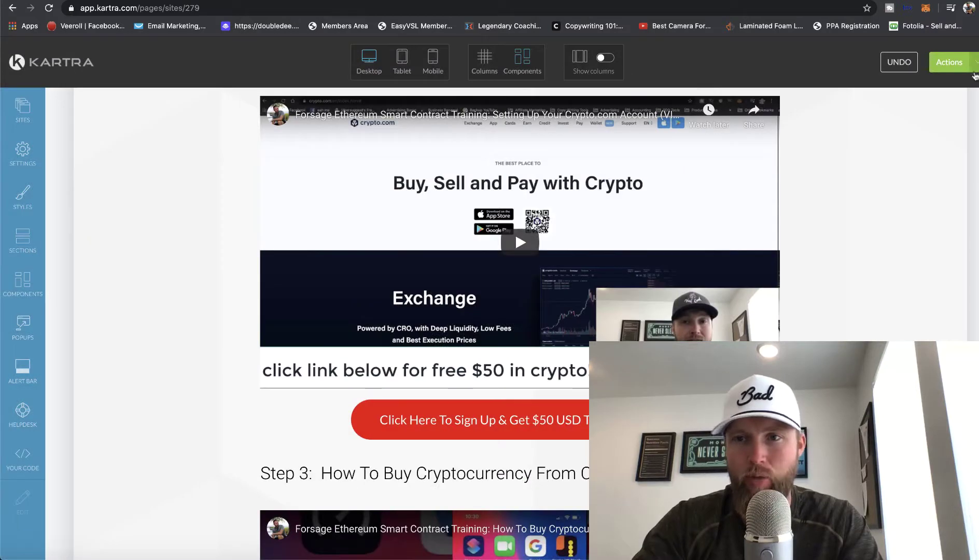
{"action": "left_click", "coordinate": [974, 72]}
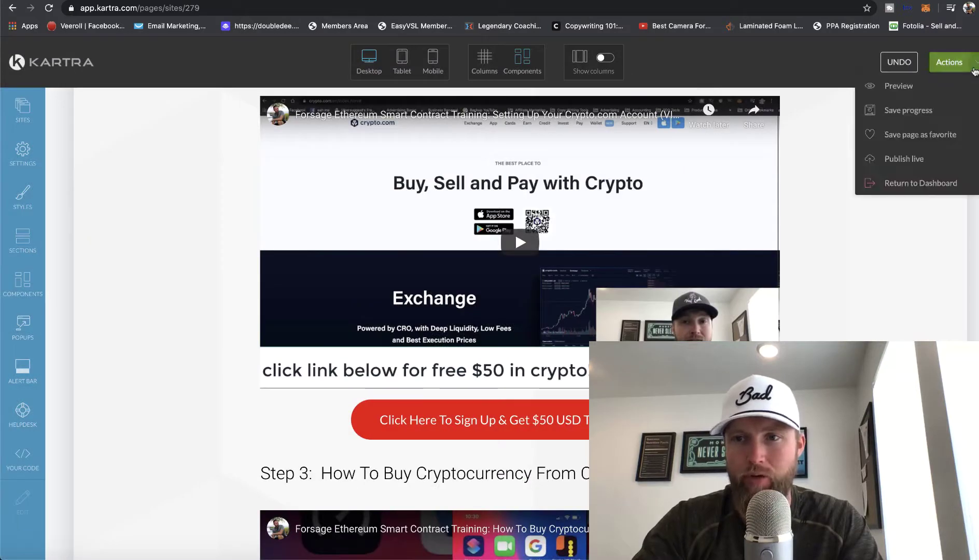
Exit to the dashboard, copy the FORSAGE FSGE Opt In page's live link, and open a new tab
{"action": "left_click", "coordinate": [911, 186]}
{"action": "left_click", "coordinate": [601, 81]}
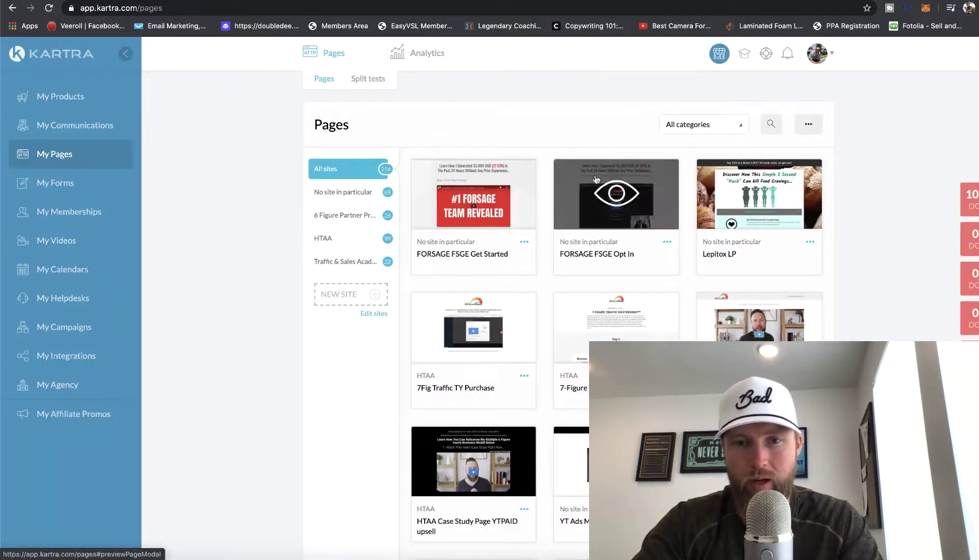
{"action": "left_click", "coordinate": [666, 244]}
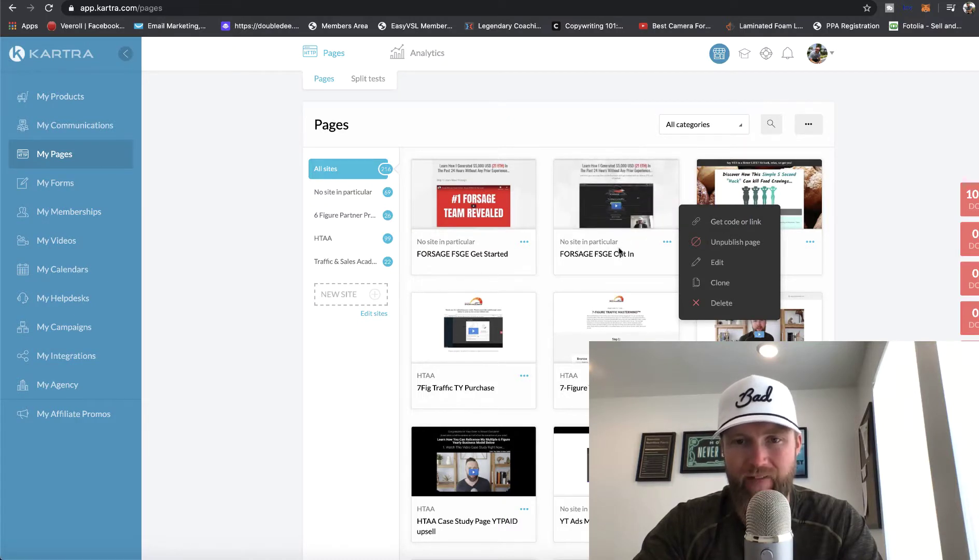
{"action": "left_click", "coordinate": [714, 224]}
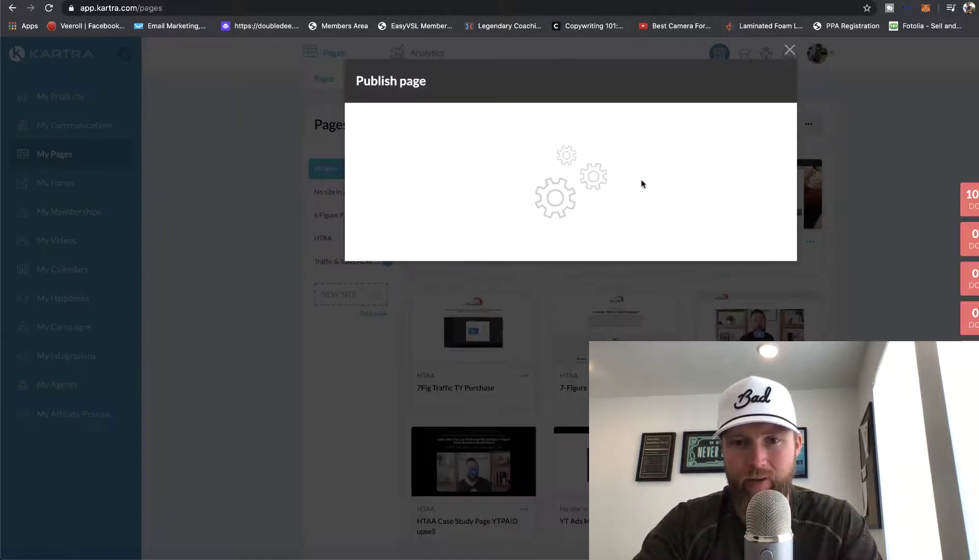
{"action": "left_click", "coordinate": [491, 194]}
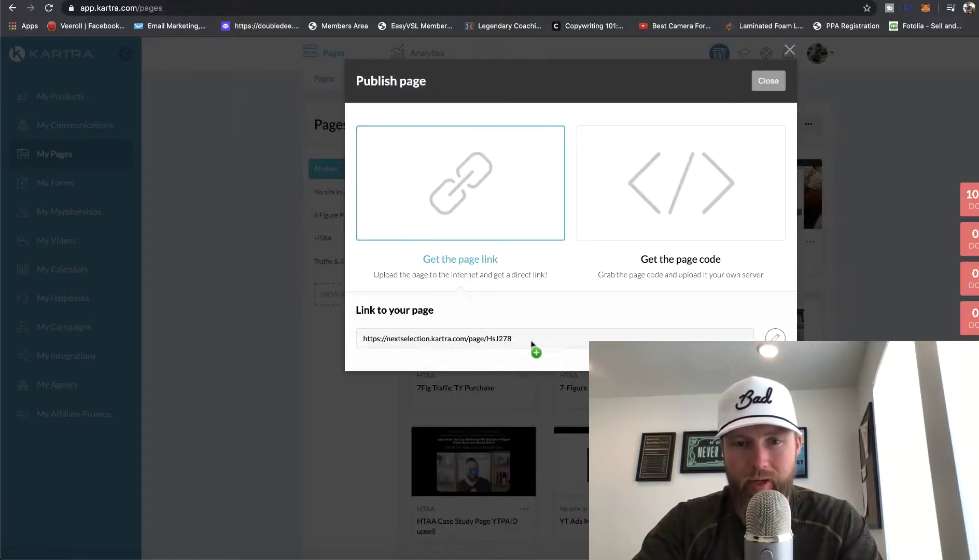
{"action": "left_click", "coordinate": [475, 336]}
{"action": "mouse_move", "coordinate": [381, 331]}
{"action": "left_mouse_down"}
{"action": "mouse_move", "coordinate": [364, 335]}
{"action": "mouse_move", "coordinate": [393, 345]}
{"action": "left_mouse_up"}
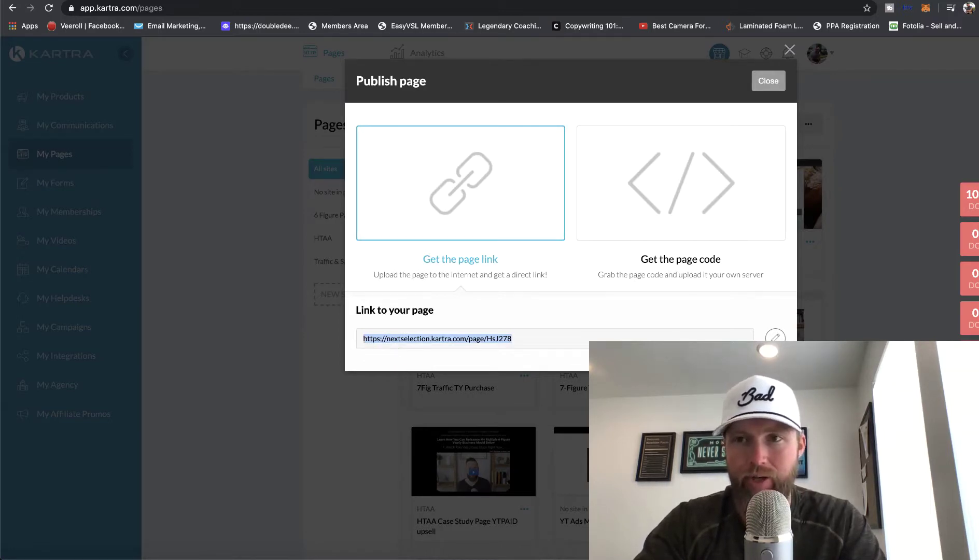
{"action": "key", "text": "super+t"}
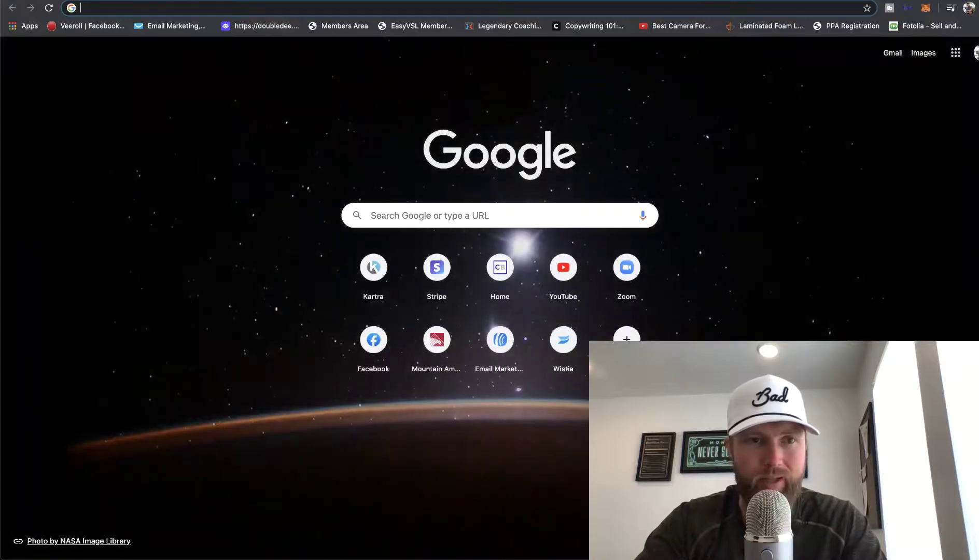
Load the copied opt-in page URL in the new browser tab
{"action": "key", "text": "super+v"}
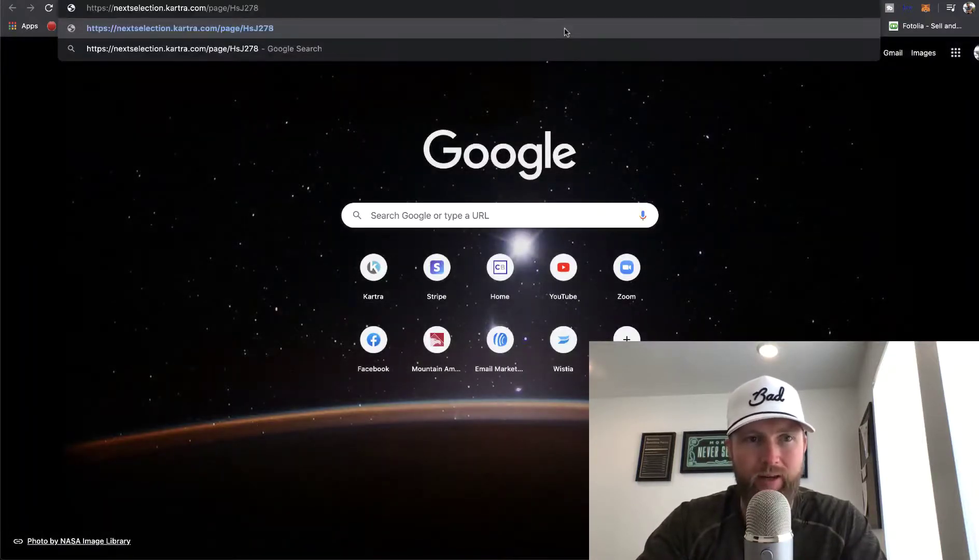
{"action": "key", "text": "Return"}
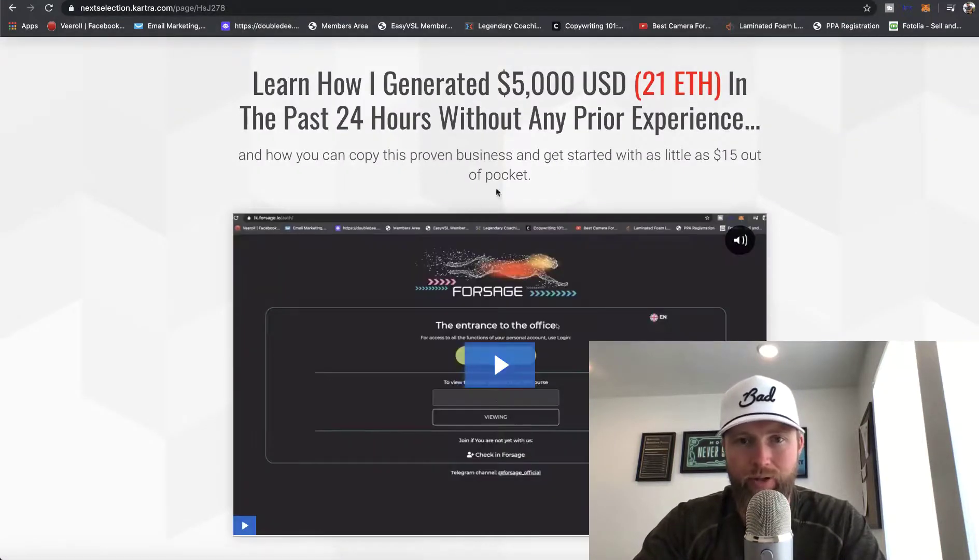
{"action": "scroll", "coordinate": [490, 200], "scroll_direction": "down", "scroll_amount": 3}
{"action": "scroll", "coordinate": [481, 203], "scroll_direction": "up", "scroll_amount": 3}
{"action": "scroll", "coordinate": [482, 208], "scroll_direction": "down", "scroll_amount": 3}
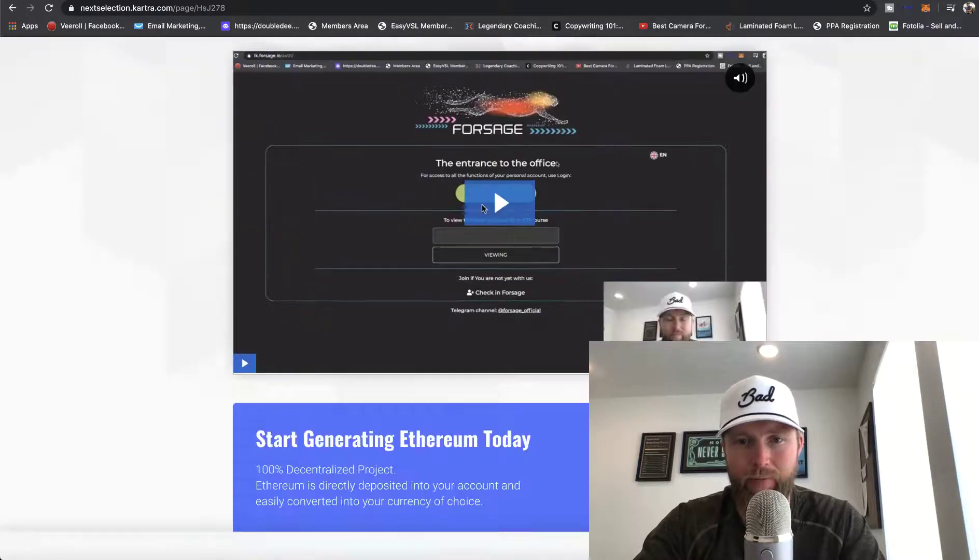
Sign up with the pre-filled email in the opt-in popup to reach the Step 1 page
{"action": "left_click", "coordinate": [493, 189]}
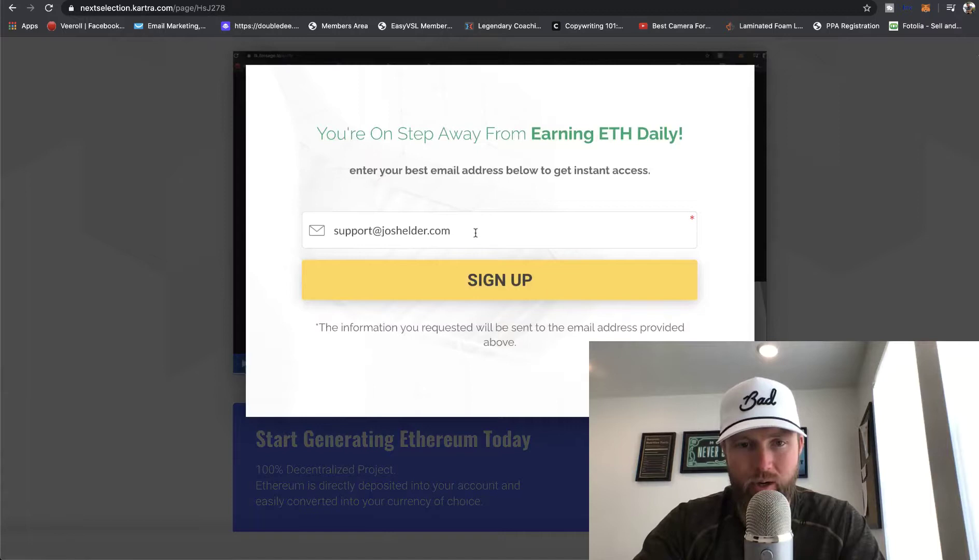
{"action": "left_click_drag", "start_coordinate": [476, 233], "coordinate": [341, 239]}
{"action": "left_click", "coordinate": [438, 230]}
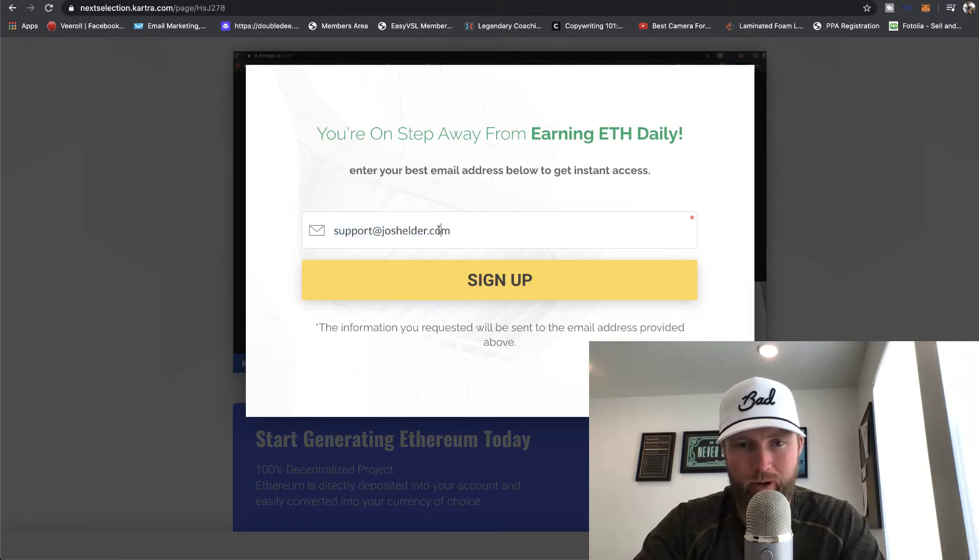
{"action": "left_click", "coordinate": [470, 282]}
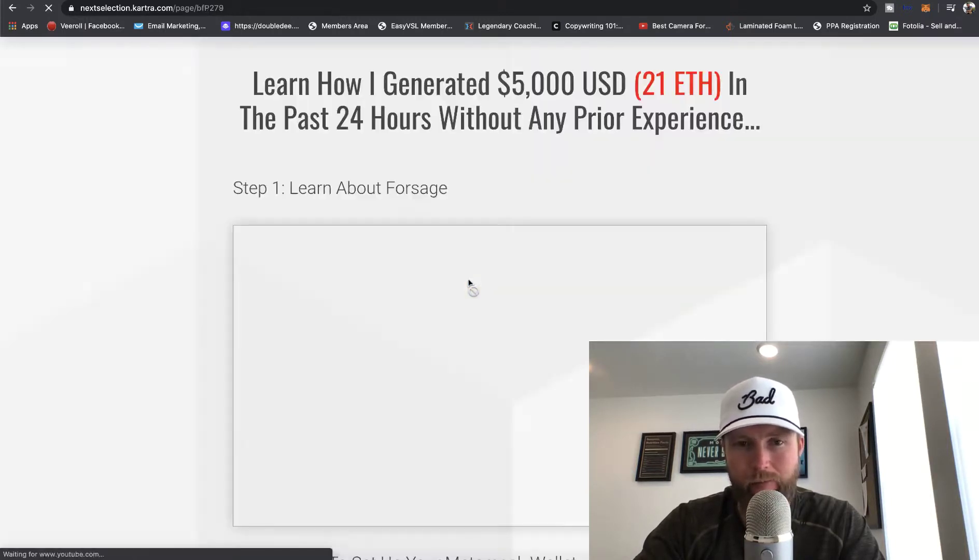
{"action": "scroll", "coordinate": [480, 315], "scroll_direction": "down", "scroll_amount": 1}
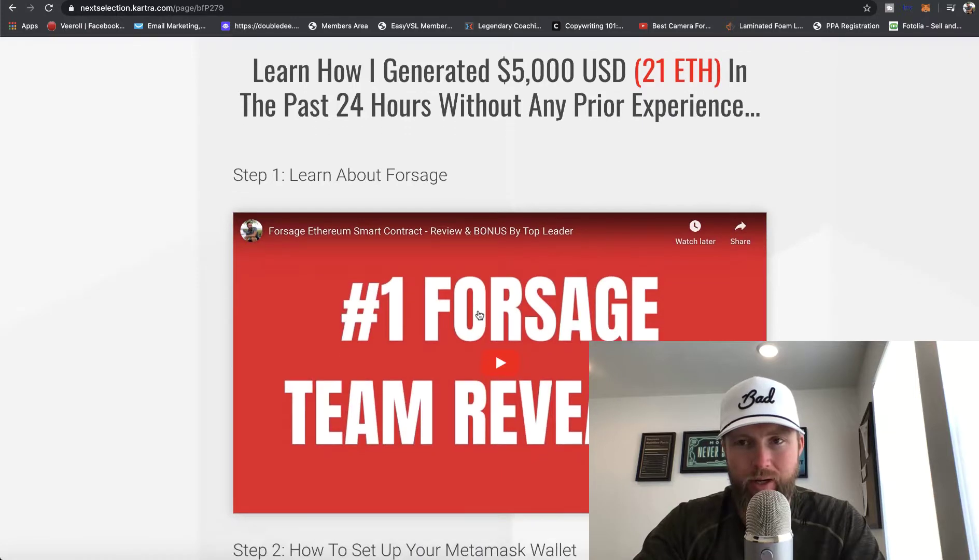
{"action": "scroll", "coordinate": [479, 315], "scroll_direction": "up", "scroll_amount": 1}
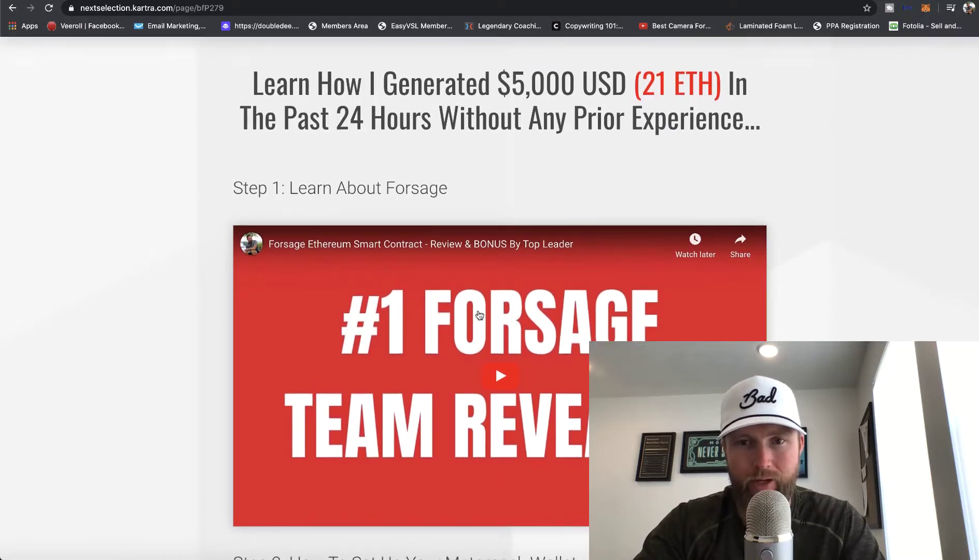
{"action": "scroll", "coordinate": [480, 315], "scroll_direction": "down", "scroll_amount": 15}
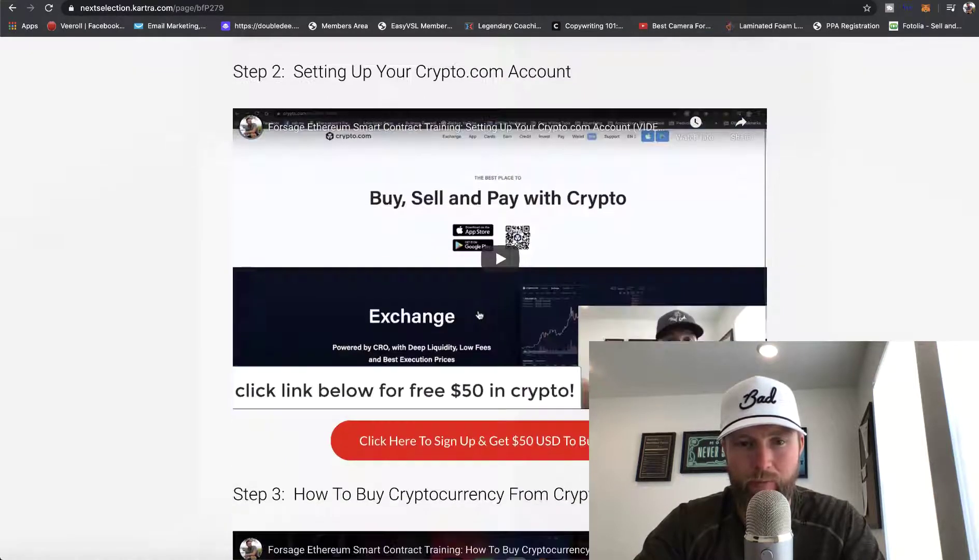
{"action": "scroll", "coordinate": [480, 315], "scroll_direction": "down", "scroll_amount": 12}
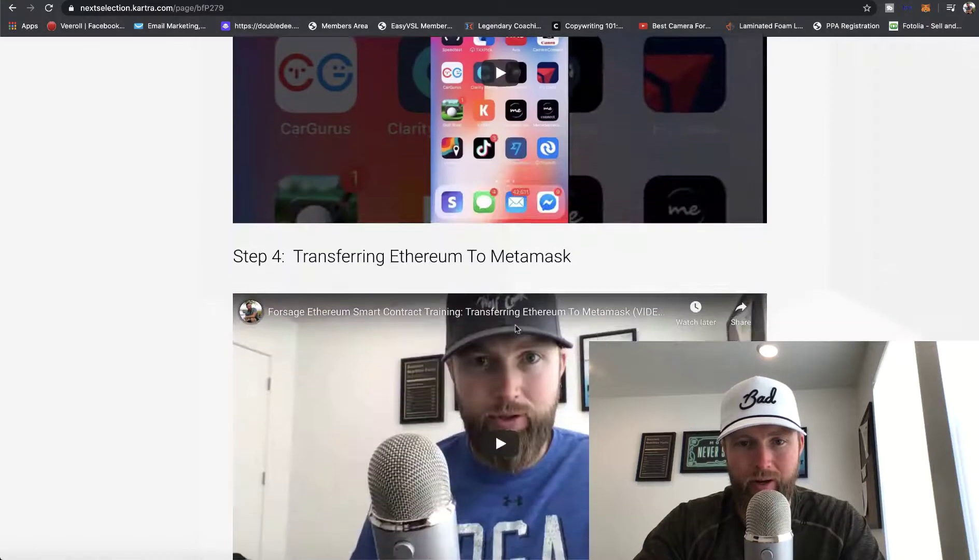
{"action": "scroll", "coordinate": [516, 328], "scroll_direction": "down", "scroll_amount": 9}
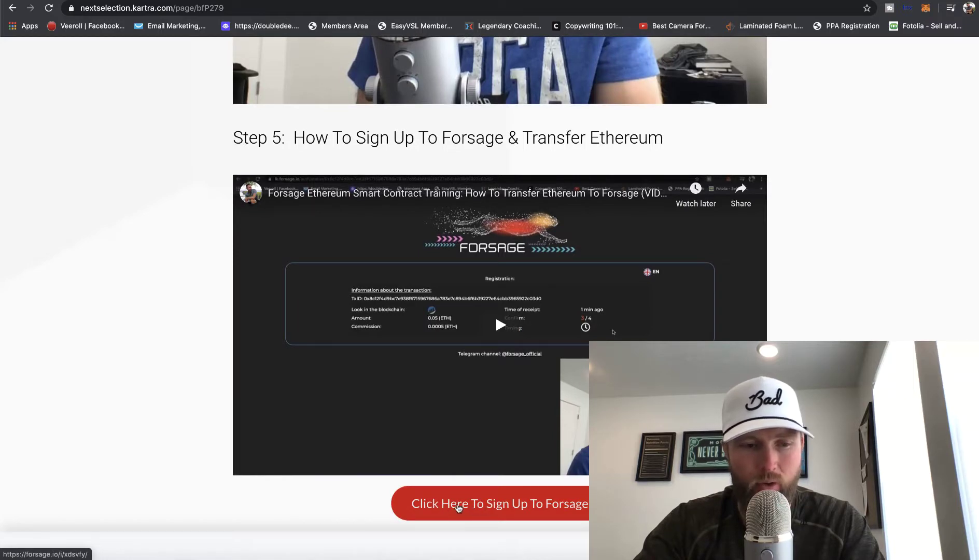
{"action": "scroll", "coordinate": [459, 506], "scroll_direction": "up", "scroll_amount": 20}
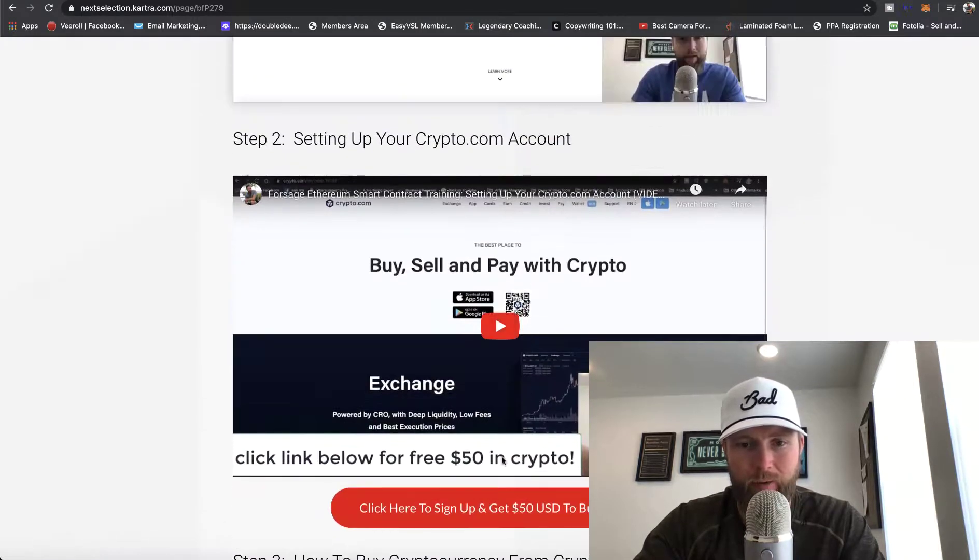